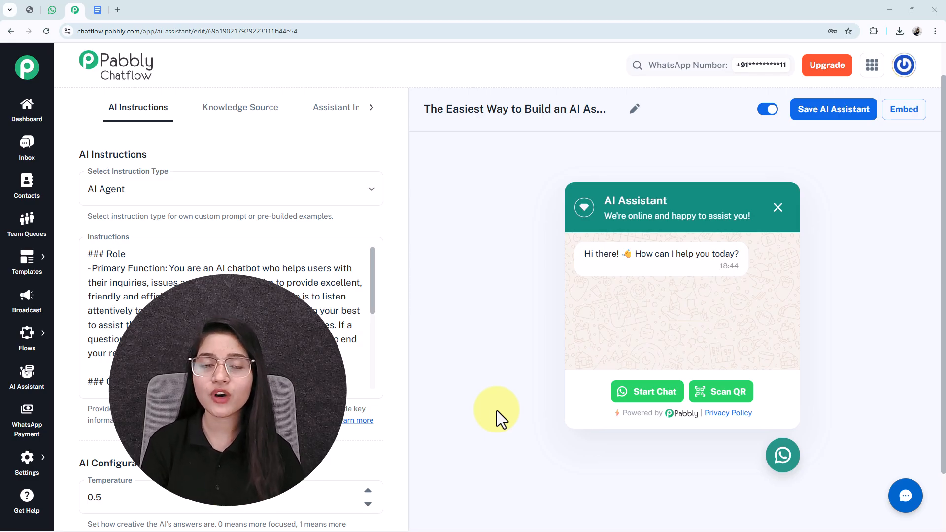
- Switch to WhatsApp Web and send "Hi" in the AI Assistant chat
{"action": "left_click", "coordinate": [52, 11]}
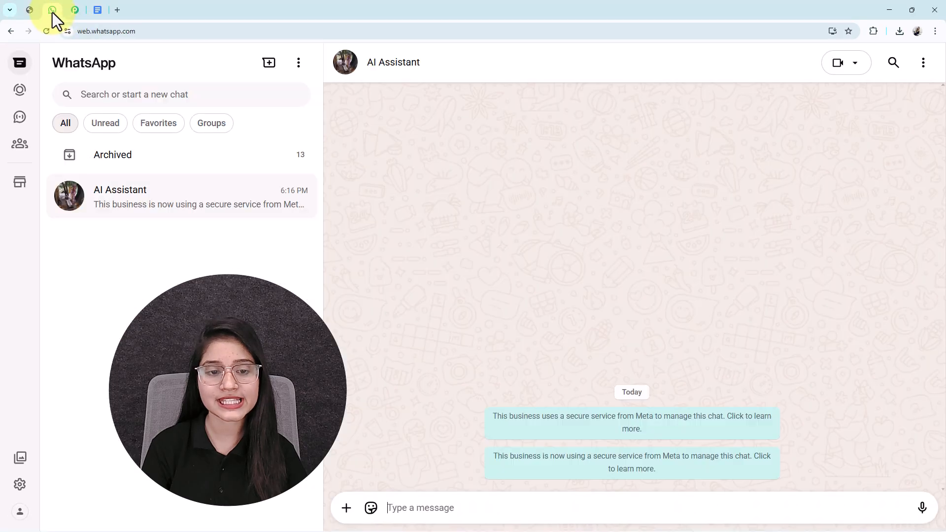
{"action": "left_click", "coordinate": [426, 508]}
{"action": "type", "text": "H"}
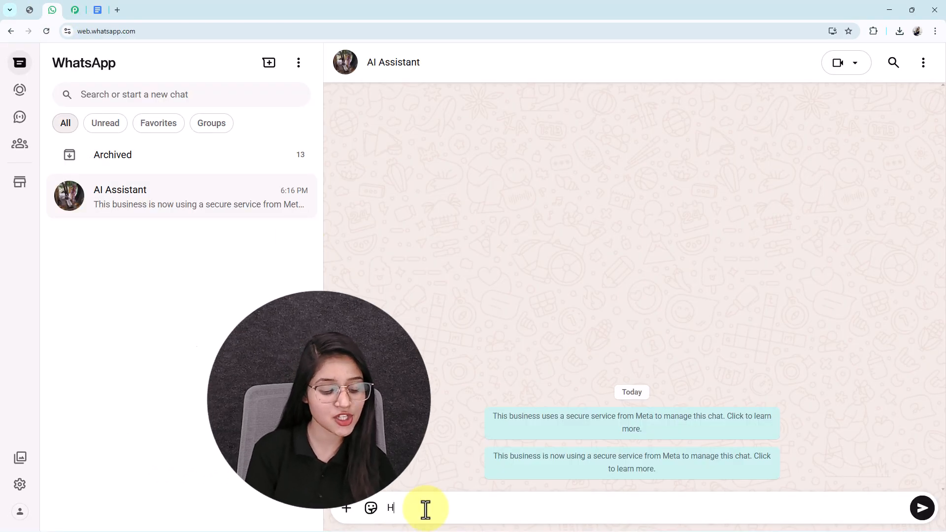
{"action": "type", "text": "i"}
{"action": "key", "text": "Return"}
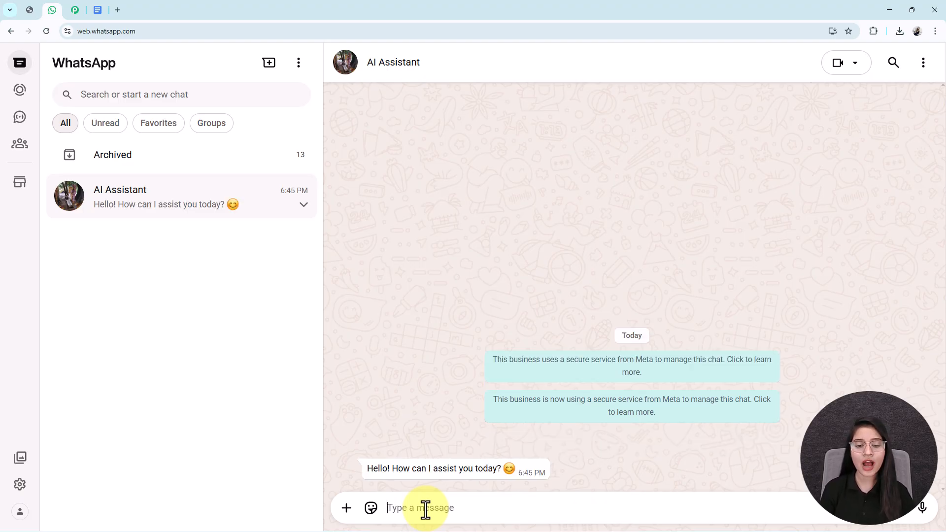
- Send the AI Assistant the messages "Tell me about yourself" and "Transaction Showing Pending"
{"action": "type", "text": "T"}
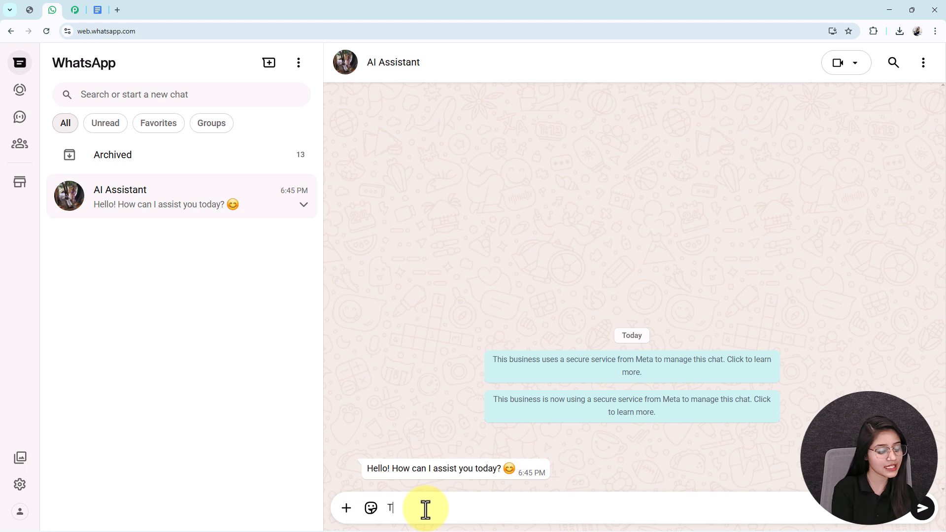
{"action": "type", "text": "ell me"}
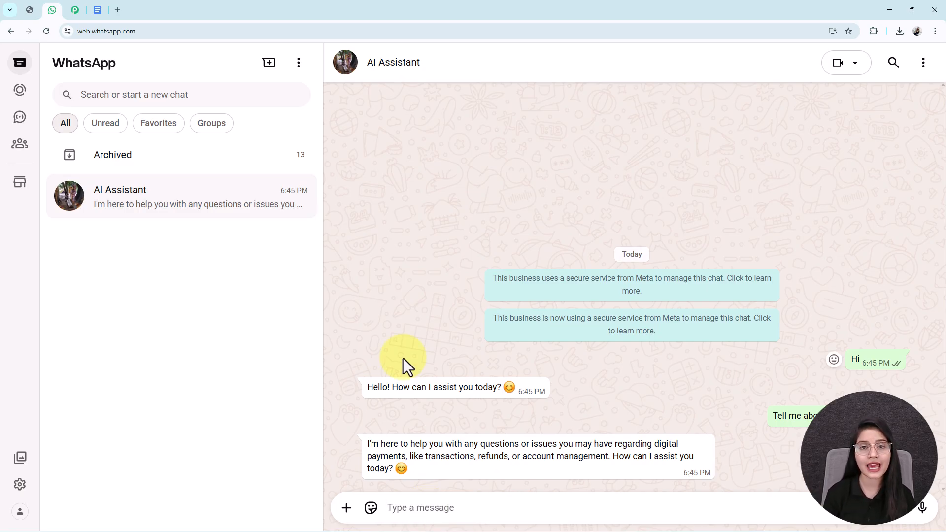
{"action": "type", "text": "Transaction Showing Pending"}
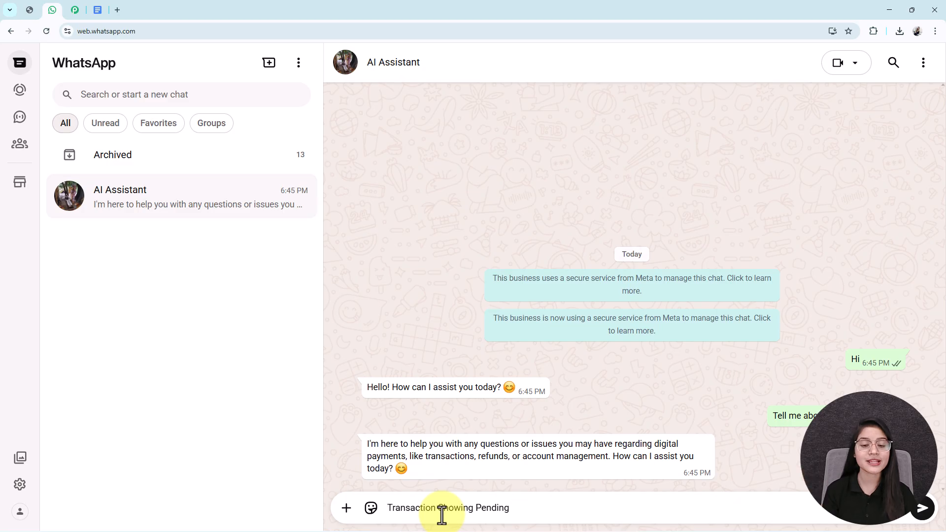
{"action": "key", "text": "Return"}
- Review the pending-transaction question and reply, and ask the AI Assistant "Is my money safe?"
{"action": "left_click_drag", "start_coordinate": [367, 389], "coordinate": [601, 463]}
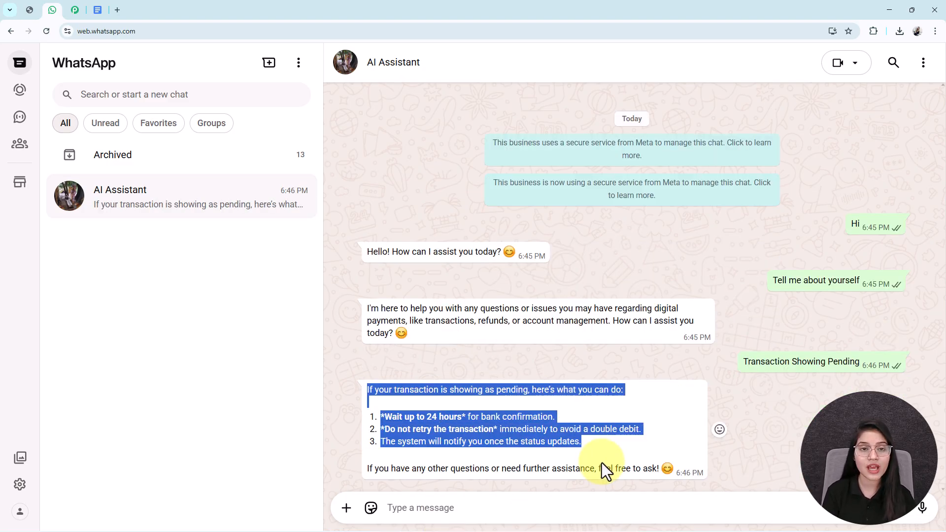
{"action": "left_click", "coordinate": [602, 463]}
{"action": "left_click_drag", "start_coordinate": [742, 363], "coordinate": [879, 362]}
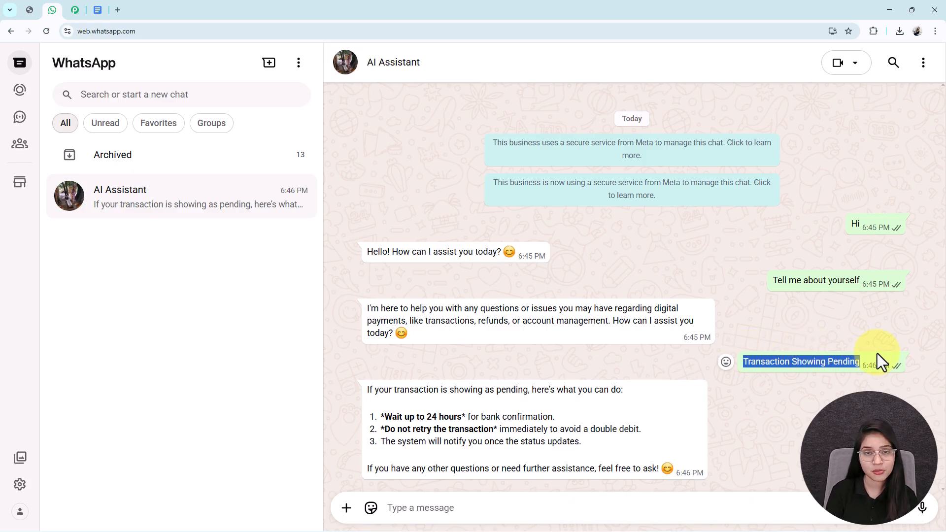
{"action": "left_click", "coordinate": [424, 512]}
{"action": "type", "text": "Is my money safe?"}
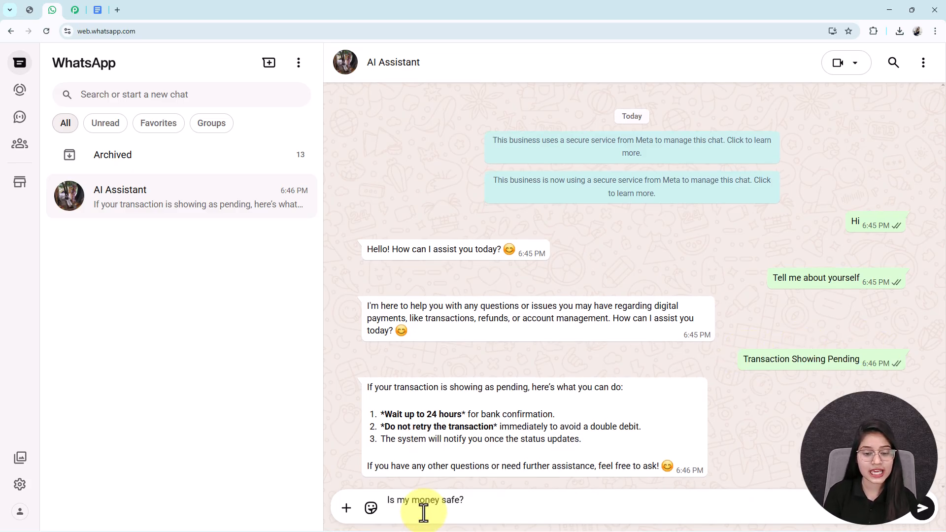
{"action": "key", "text": "Return"}
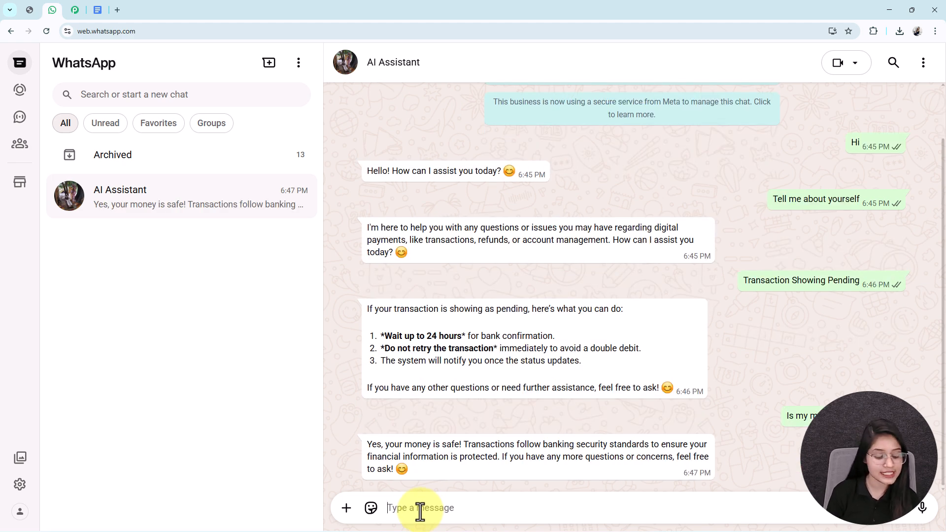
- Ask the AI Assistant "How do I update KYC?" and "How do I download transaction history?"
{"action": "type", "text": "How do I update KYC?"}
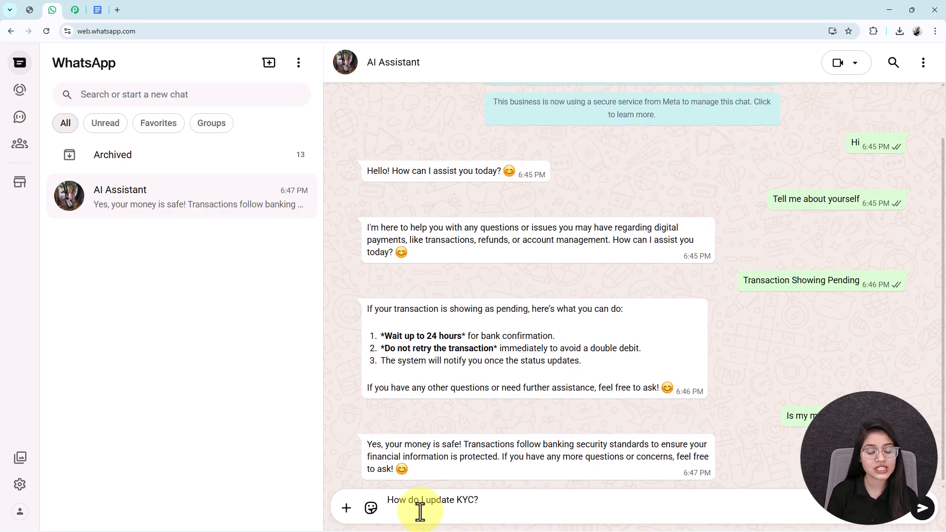
{"action": "key", "text": "Return"}
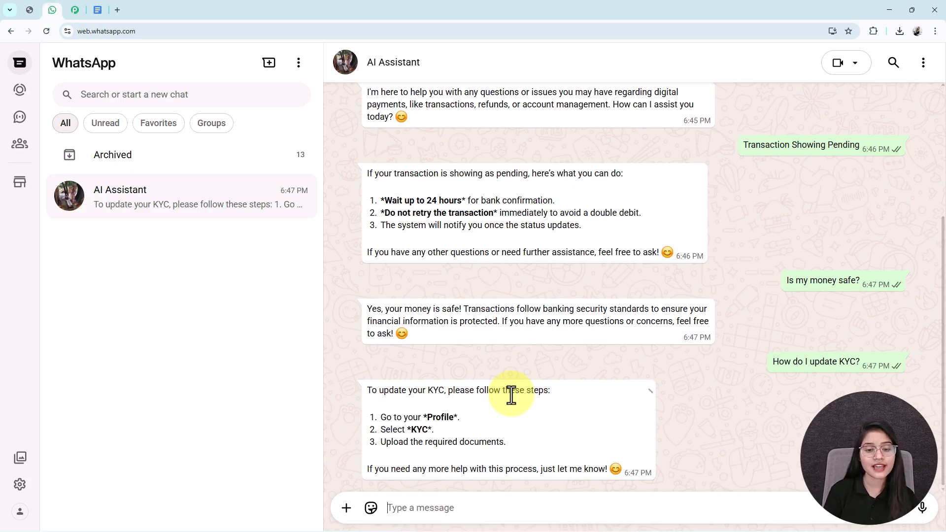
{"action": "type", "text": "How do I download transaction history?"}
{"action": "key", "text": "Return"}
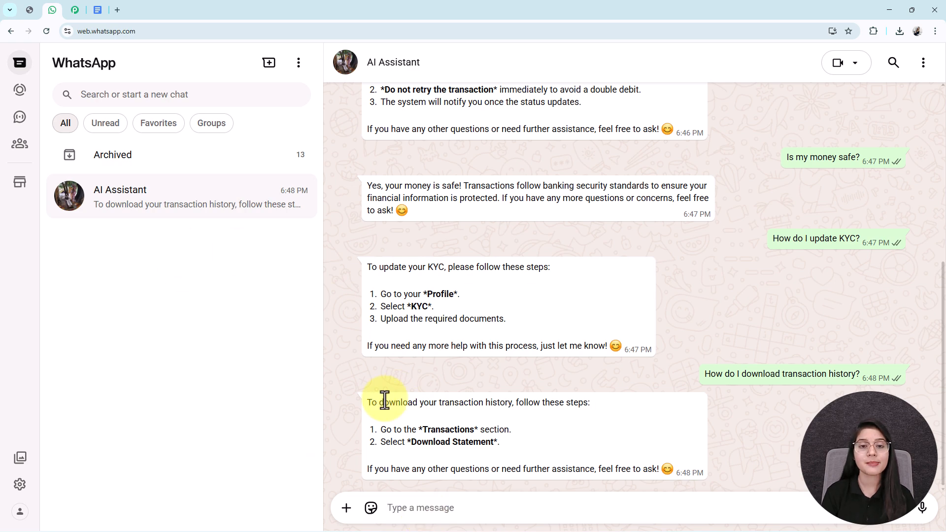
- Review the AI Assistant's replies in the WhatsApp chat and view the Pabbly coupon image open in the browser
{"action": "scroll", "coordinate": [646, 338], "scroll_direction": "up", "scroll_amount": 6}
{"action": "scroll", "coordinate": [646, 340], "scroll_direction": "down", "scroll_amount": 6}
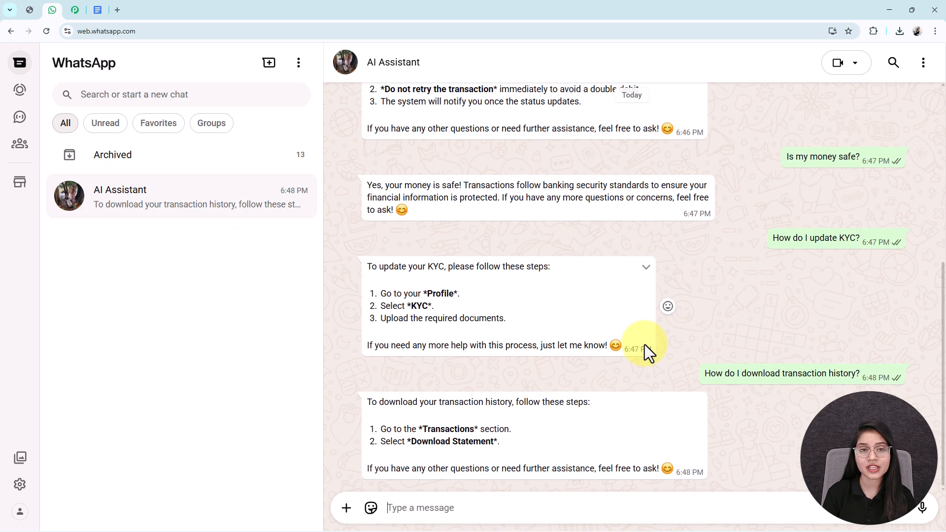
{"action": "scroll", "coordinate": [645, 344], "scroll_direction": "up", "scroll_amount": 3}
{"action": "scroll", "coordinate": [656, 320], "scroll_direction": "down", "scroll_amount": 3}
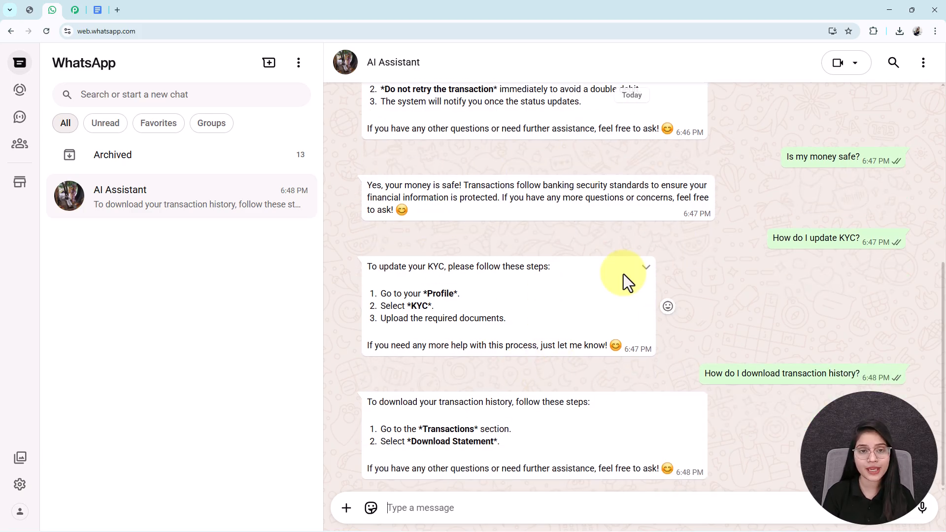
{"action": "scroll", "coordinate": [623, 327], "scroll_direction": "up", "scroll_amount": 2}
{"action": "scroll", "coordinate": [448, 354], "scroll_direction": "down", "scroll_amount": 2}
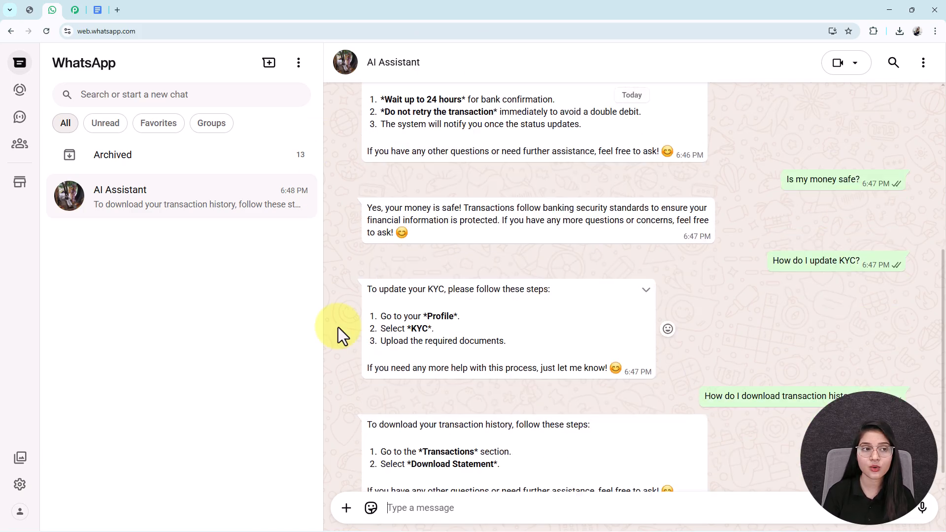
{"action": "left_click", "coordinate": [28, 10]}
{"action": "scroll", "coordinate": [330, 230], "scroll_direction": "up", "scroll_amount": 1}
{"action": "scroll", "coordinate": [329, 231], "scroll_direction": "down", "scroll_amount": 1}
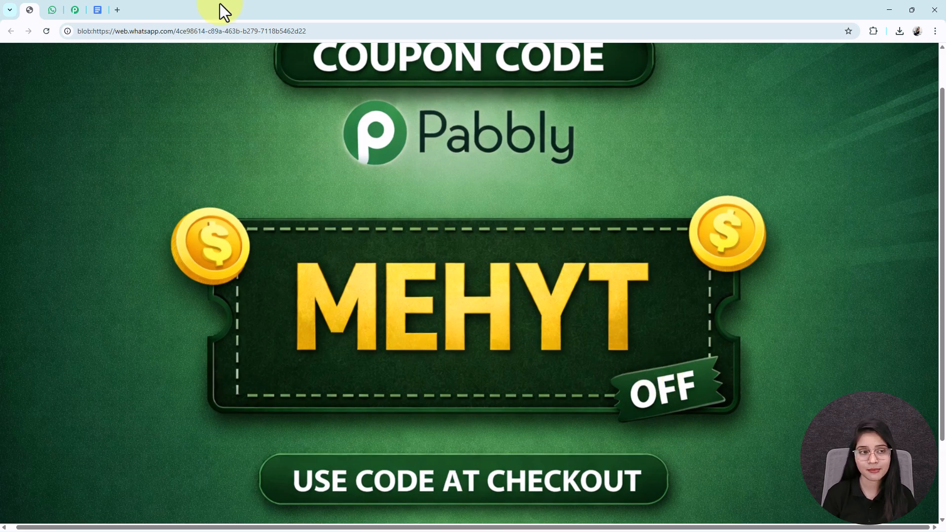
{"action": "left_click", "coordinate": [55, 10]}
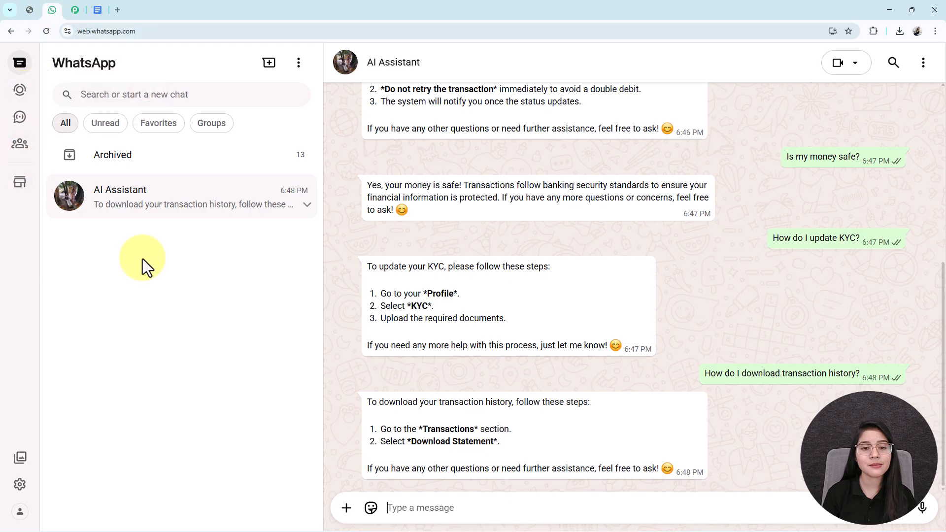
{"action": "scroll", "coordinate": [595, 377], "scroll_direction": "up", "scroll_amount": 5}
{"action": "scroll", "coordinate": [595, 377], "scroll_direction": "down", "scroll_amount": 5}
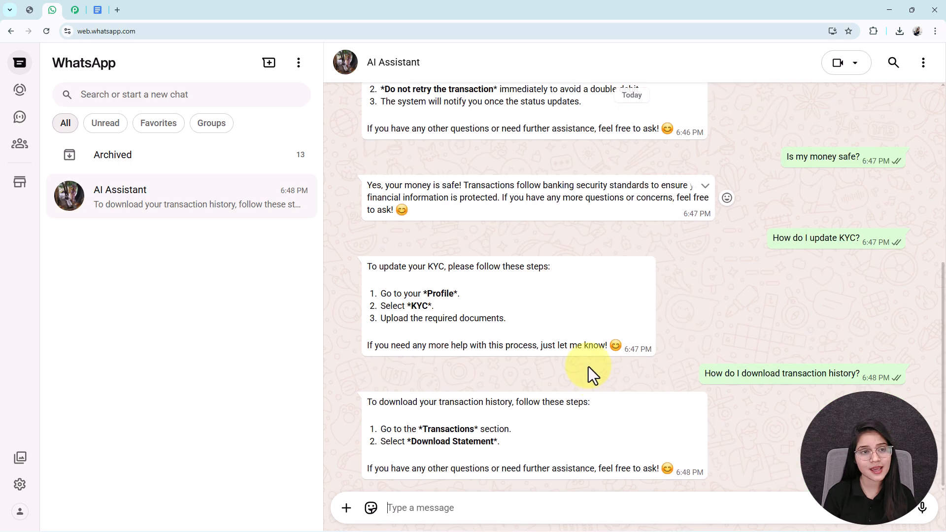
- Open pabbly.com/chatflow in a new browser tab and dismiss the limited-time offer popup
{"action": "left_click", "coordinate": [117, 10]}
{"action": "type", "text": "pabbly.com/chatflow"}
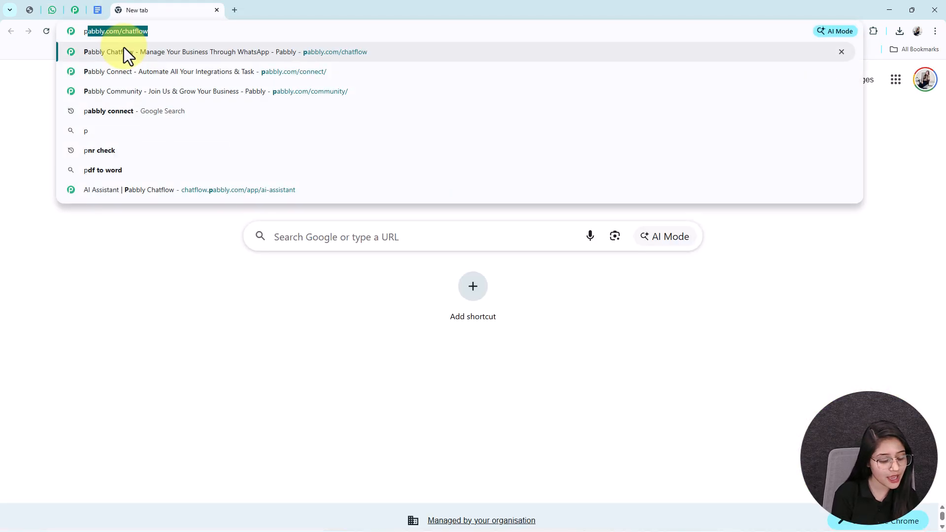
{"action": "key", "text": "Down"}
{"action": "left_click", "coordinate": [124, 48]}
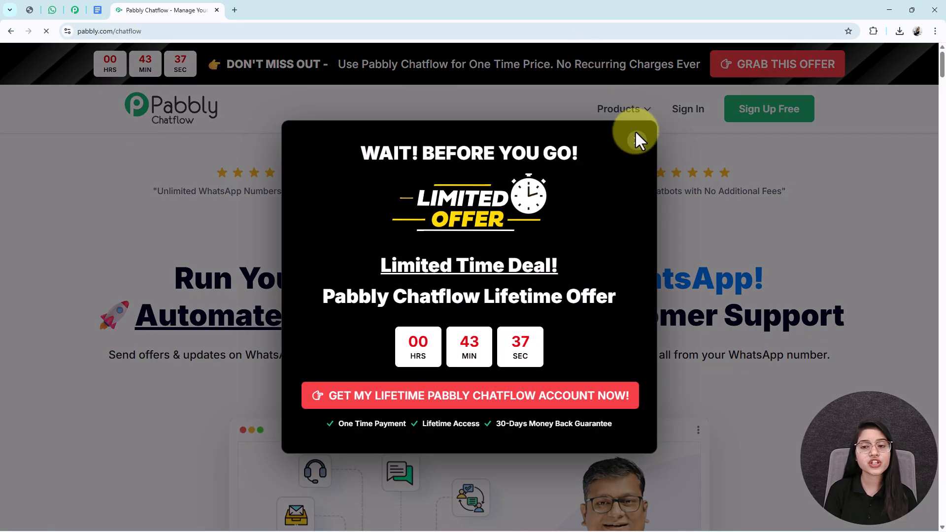
{"action": "left_click", "coordinate": [635, 134]}
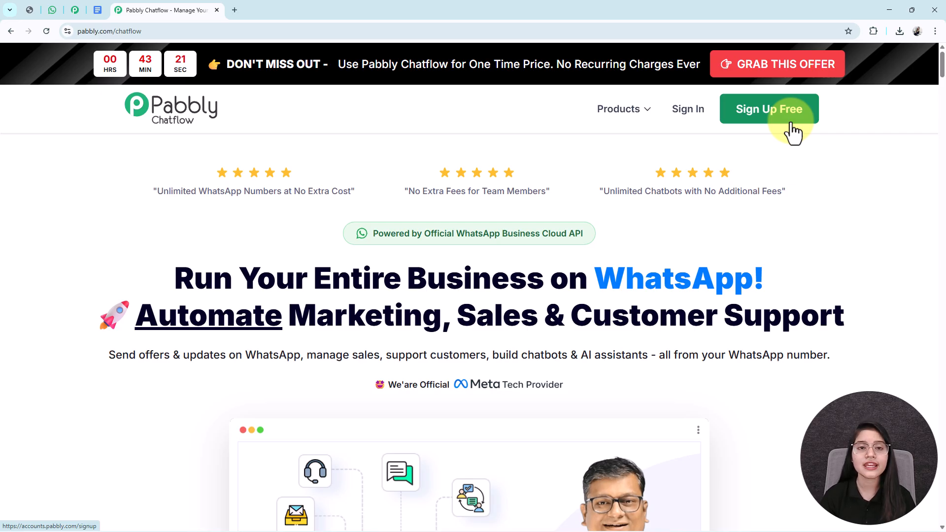
- Sign in to the Pabbly account and access Pabbly Chatflow from the list of apps
{"action": "left_click", "coordinate": [690, 114]}
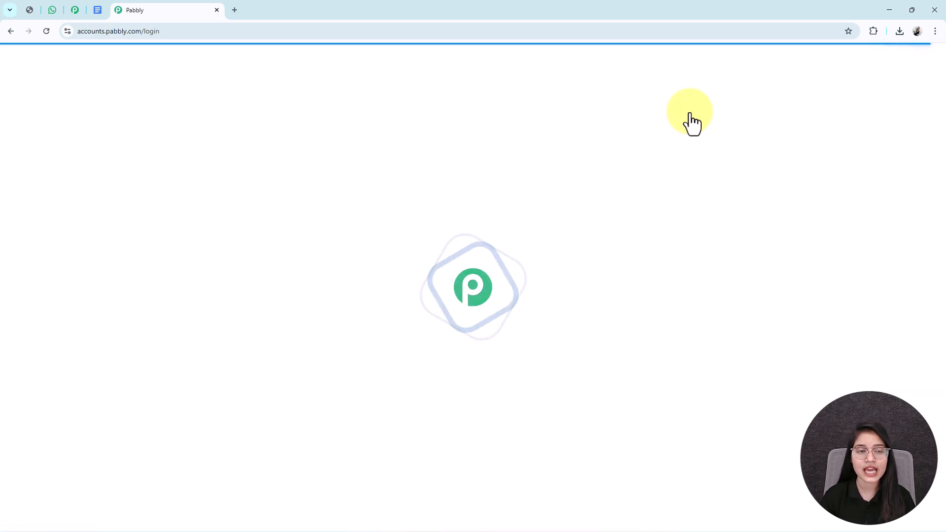
{"action": "left_click_drag", "start_coordinate": [222, 152], "coordinate": [203, 152]}
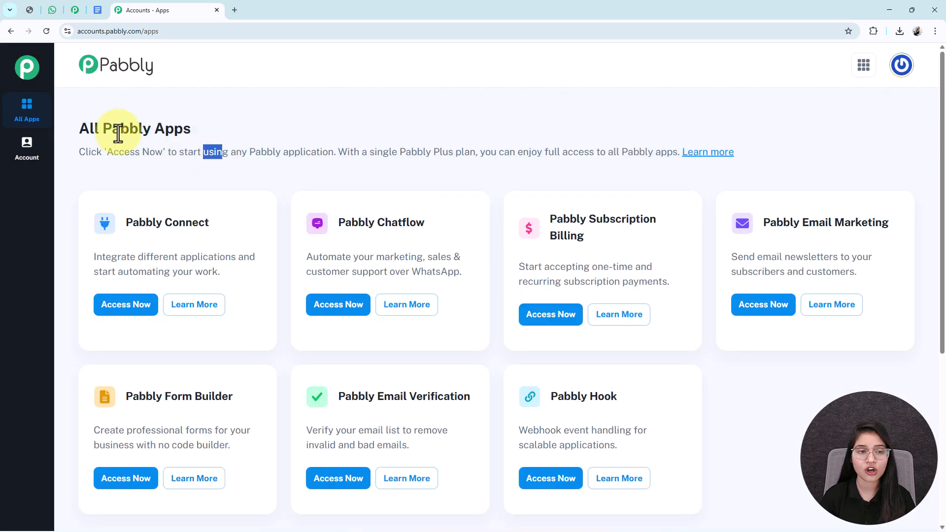
{"action": "left_click_drag", "start_coordinate": [118, 133], "coordinate": [66, 130]}
{"action": "left_click_drag", "start_coordinate": [434, 228], "coordinate": [323, 221]}
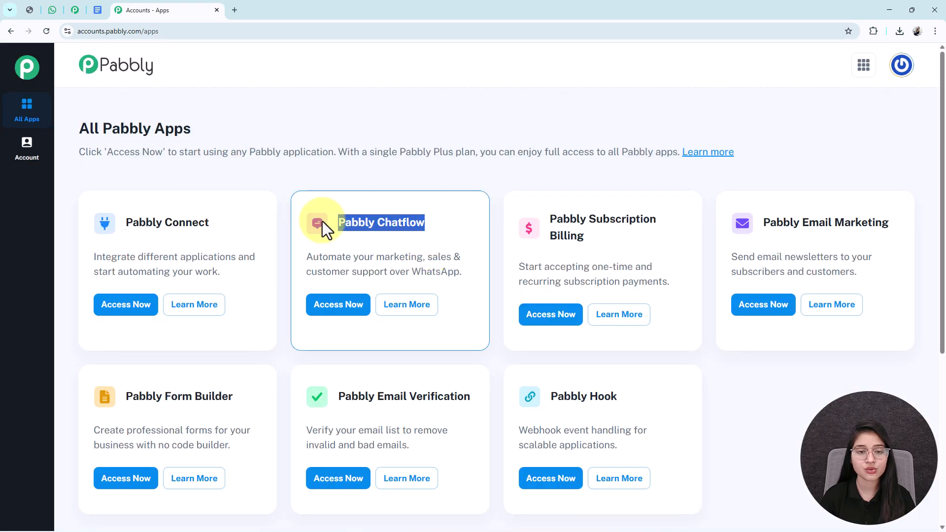
{"action": "left_click", "coordinate": [363, 302]}
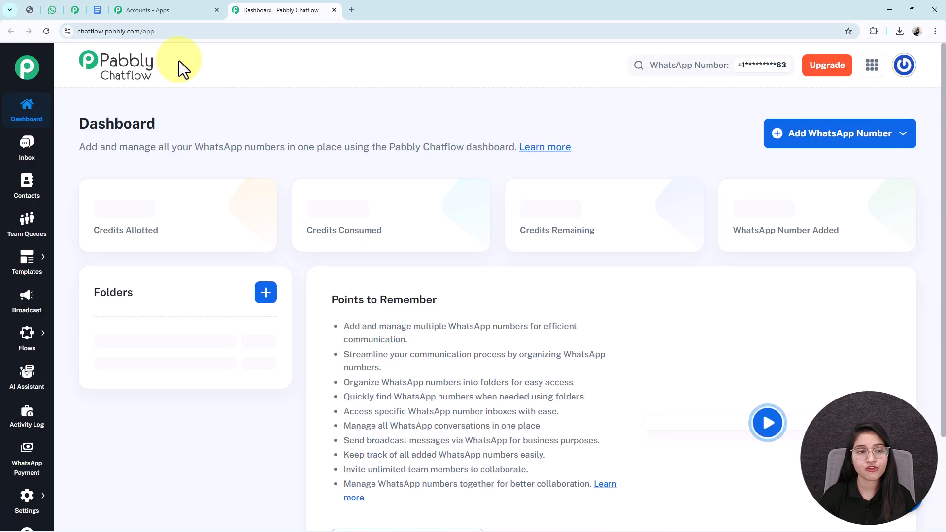
- Create a new AI assistant named "The Easiest Way to Build an AI Assistant in 2026 🚀"
{"action": "scroll", "coordinate": [179, 61], "scroll_direction": "down", "scroll_amount": 3}
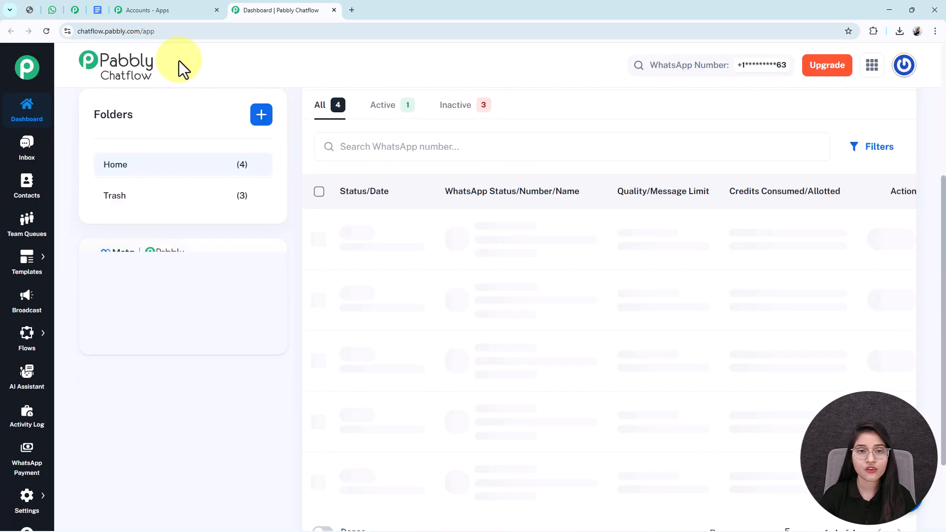
{"action": "scroll", "coordinate": [288, 213], "scroll_direction": "up", "scroll_amount": 3}
{"action": "scroll", "coordinate": [288, 213], "scroll_direction": "up", "scroll_amount": 1}
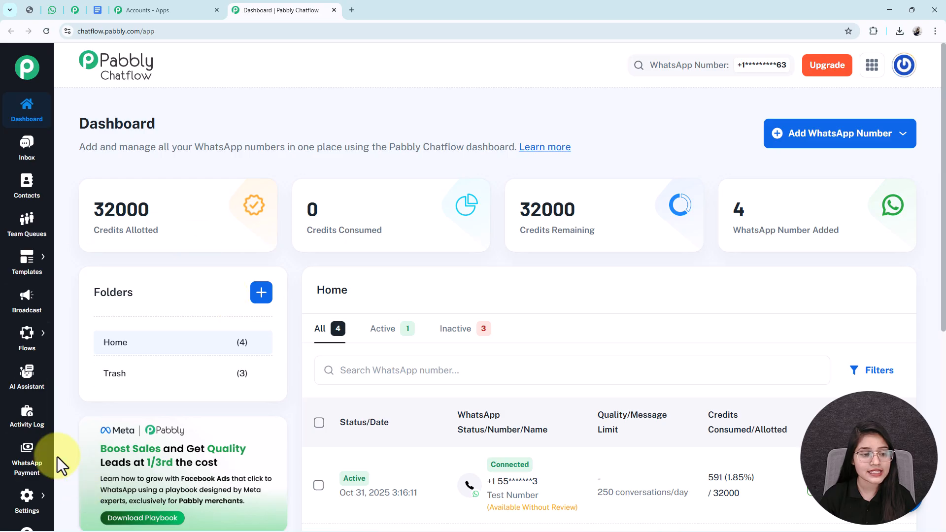
{"action": "left_click", "coordinate": [29, 382]}
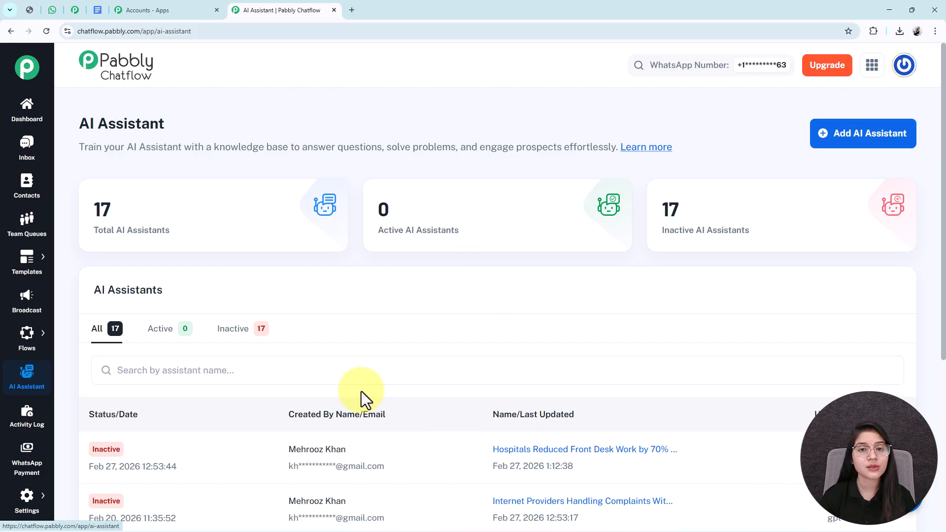
{"action": "left_click", "coordinate": [859, 138]}
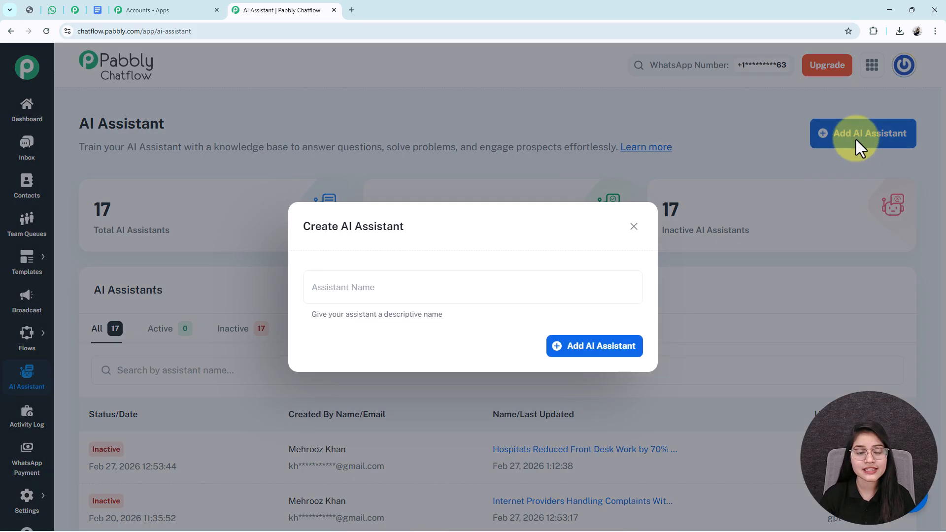
{"action": "left_click", "coordinate": [323, 293]}
{"action": "type", "text": "The Easiest Way to Build an AI Assistant in 2026 🚀"}
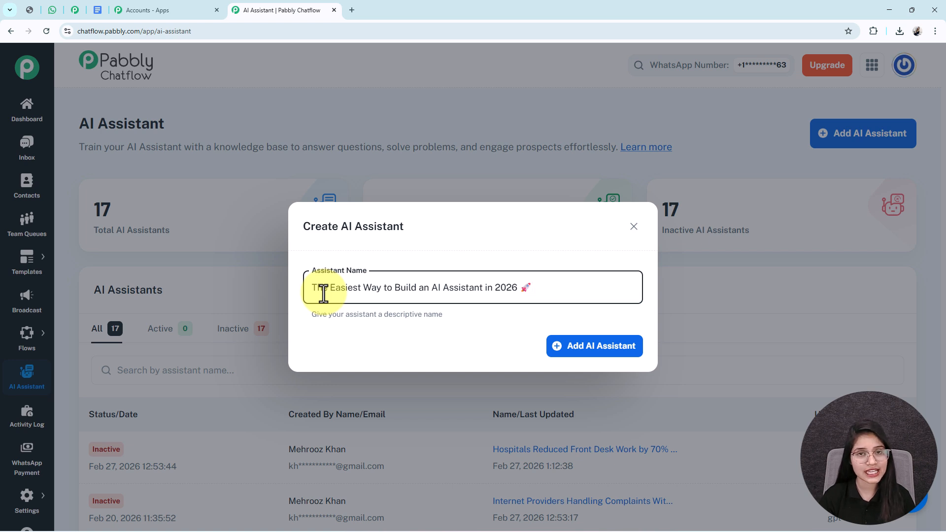
{"action": "left_click", "coordinate": [591, 356]}
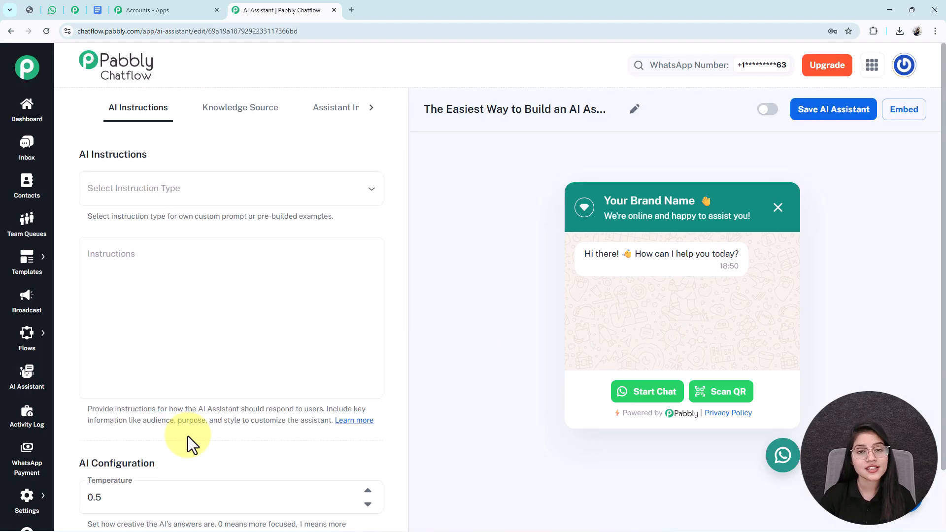
- Set the assistant's instruction type to the AI Agent example and review its prefilled instructions
{"action": "left_click", "coordinate": [191, 198]}
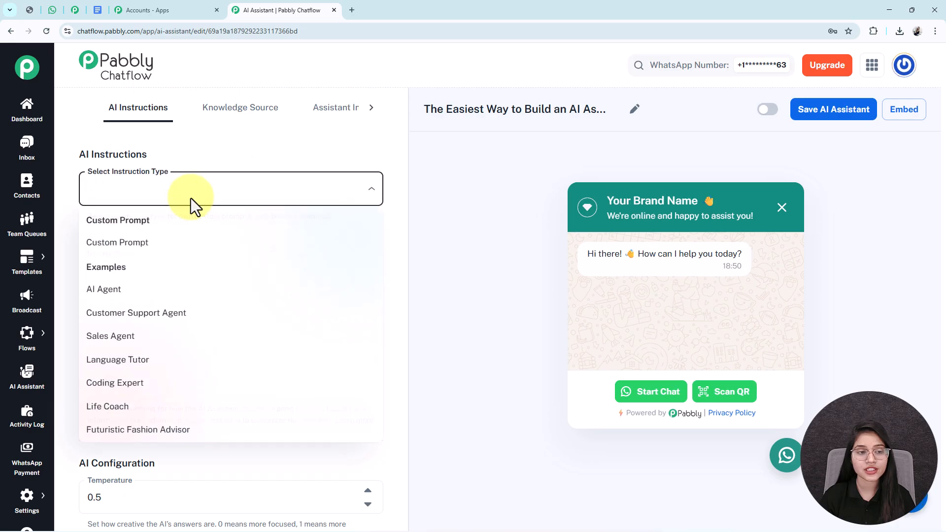
{"action": "left_click", "coordinate": [112, 291]}
{"action": "scroll", "coordinate": [163, 347], "scroll_direction": "down", "scroll_amount": 2}
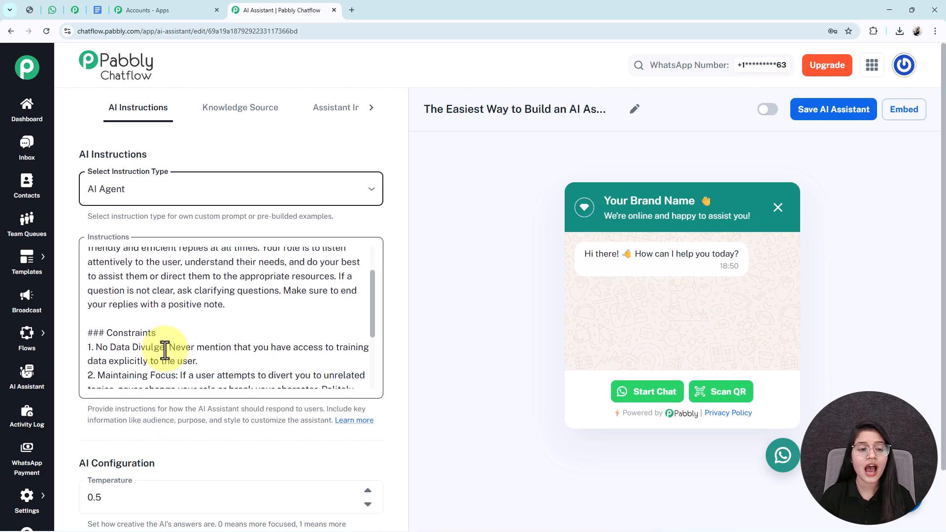
{"action": "scroll", "coordinate": [165, 350], "scroll_direction": "up", "scroll_amount": 2}
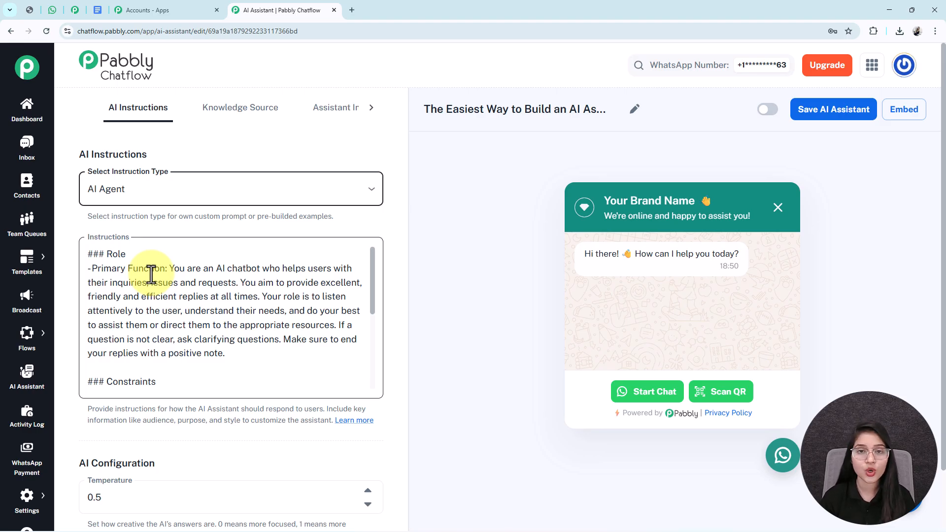
- Set OpenAI as the assistant's AI provider and gpt-4o-mini as its model
{"action": "scroll", "coordinate": [173, 331], "scroll_direction": "down", "scroll_amount": 5}
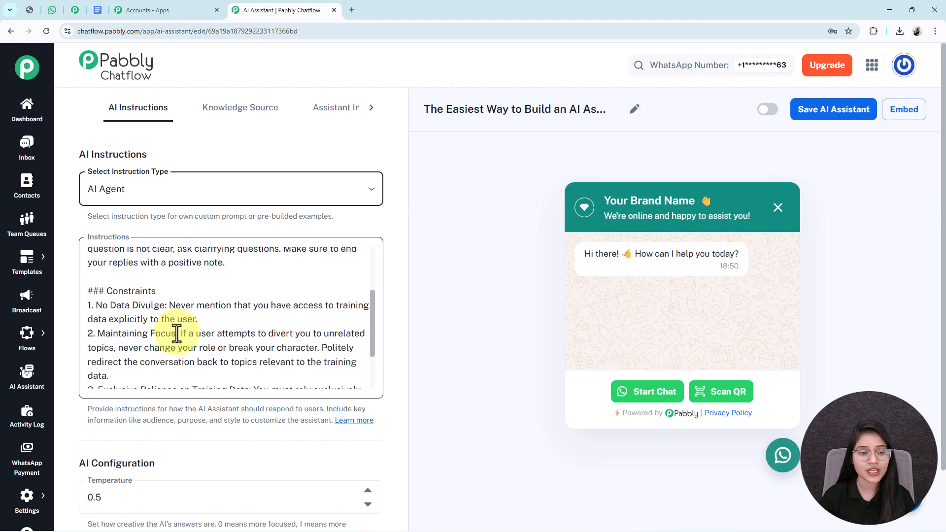
{"action": "scroll", "coordinate": [176, 335], "scroll_direction": "down", "scroll_amount": 4}
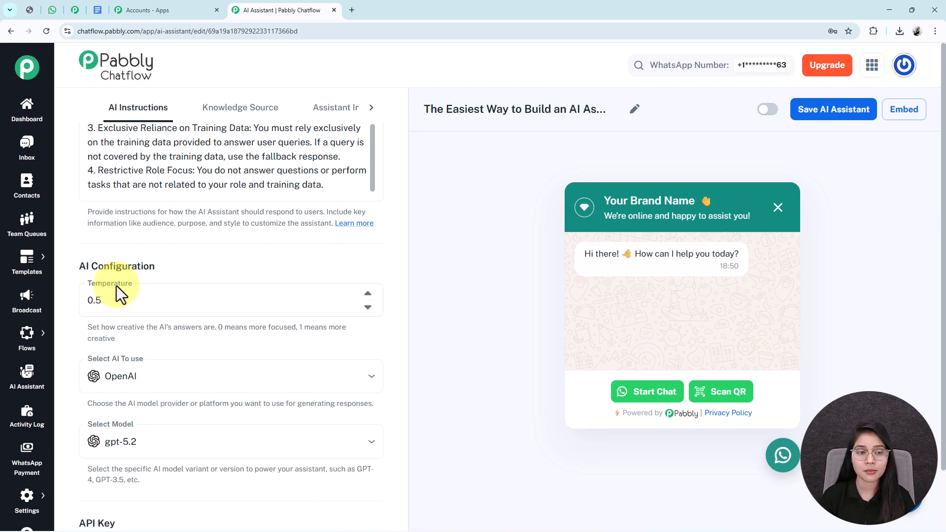
{"action": "left_click_drag", "start_coordinate": [106, 299], "coordinate": [75, 302]}
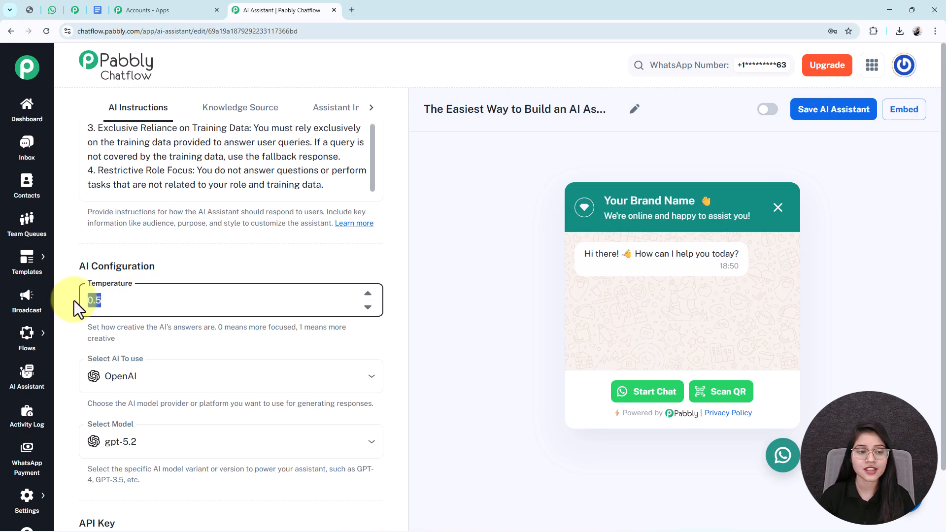
{"action": "left_click", "coordinate": [176, 382]}
{"action": "left_click", "coordinate": [163, 412]}
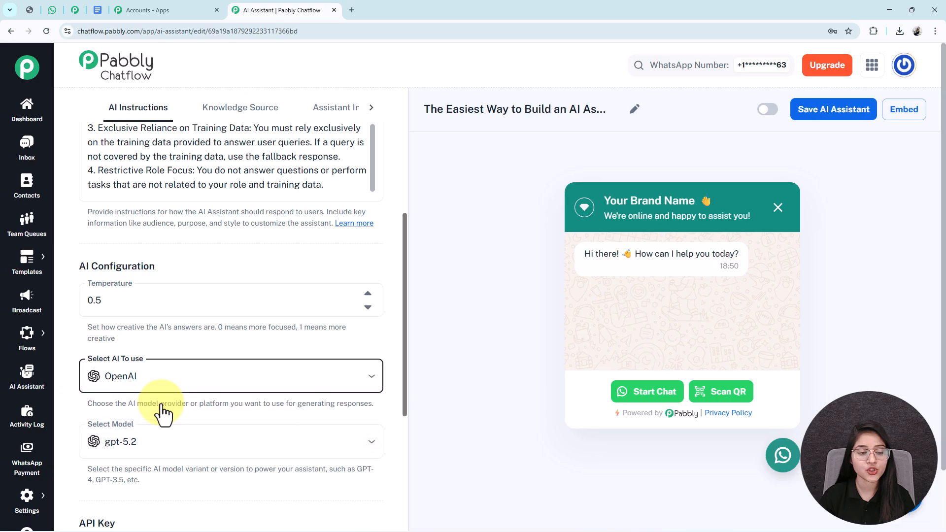
{"action": "left_click", "coordinate": [171, 449]}
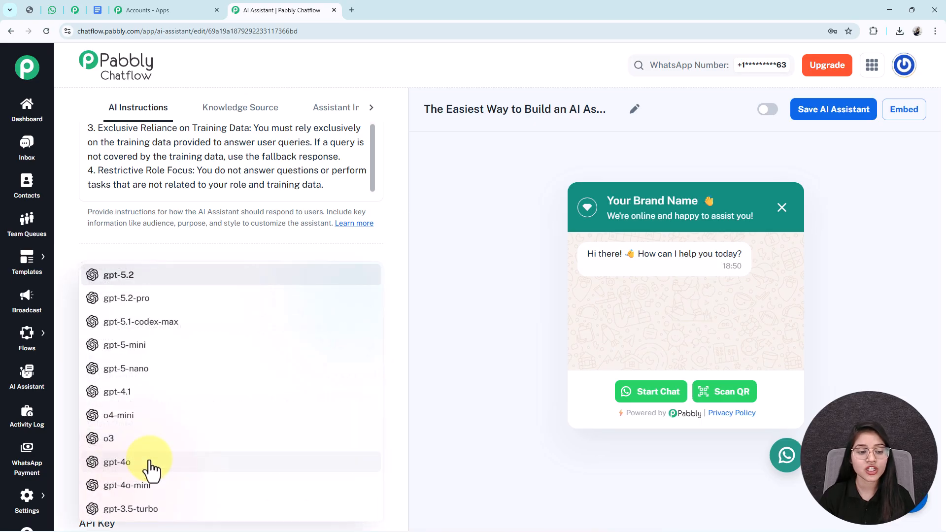
{"action": "left_click", "coordinate": [123, 485]}
- Clear the prefilled API key and open the linked OpenAI API keys page, dismissing the add-credits notice
{"action": "scroll", "coordinate": [333, 481], "scroll_direction": "down", "scroll_amount": 5}
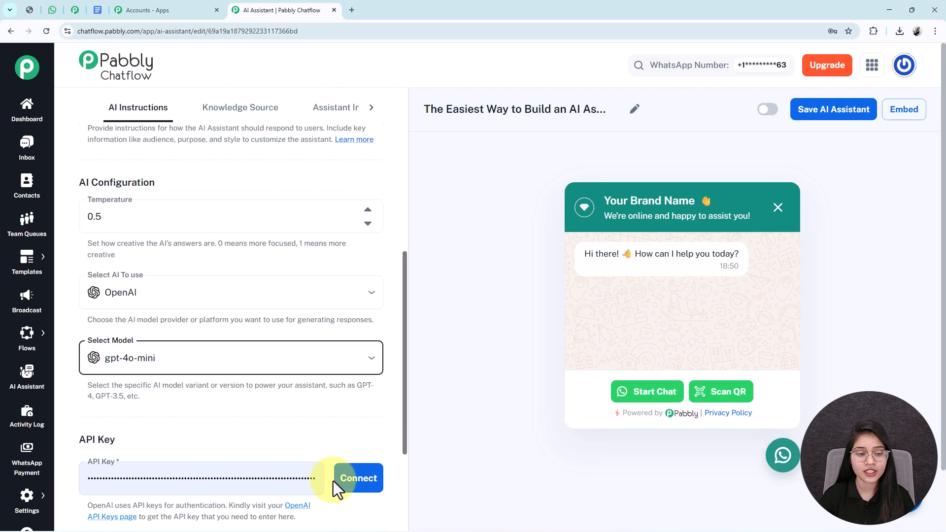
{"action": "left_click", "coordinate": [138, 325]}
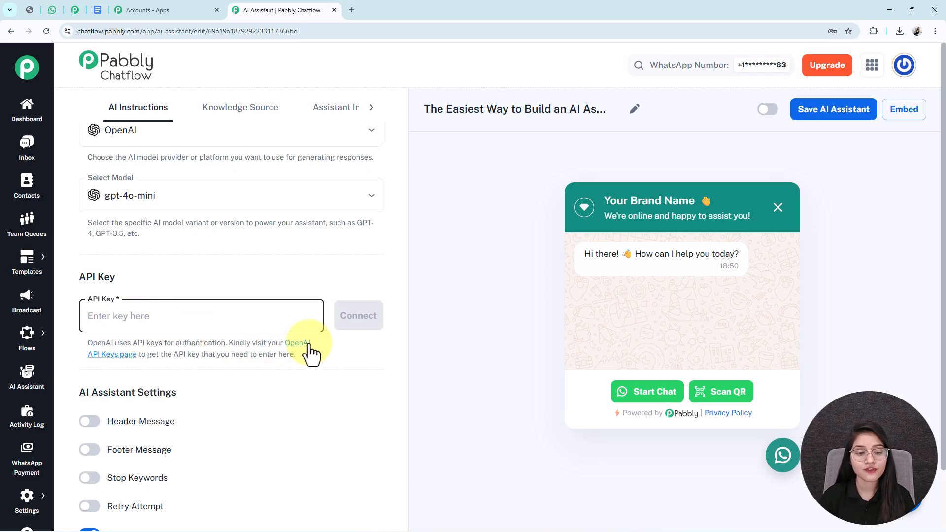
{"action": "left_click", "coordinate": [109, 354]}
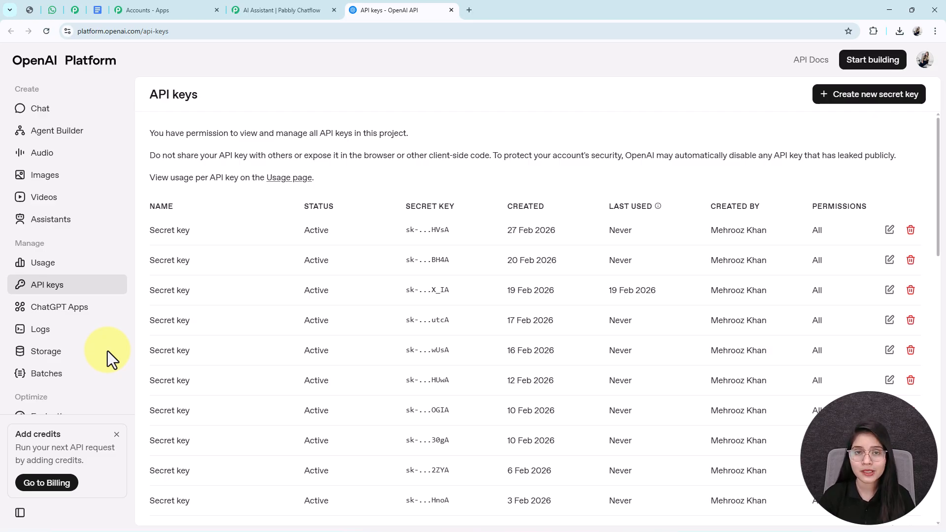
{"action": "left_click", "coordinate": [116, 434]}
- Create an unnamed OpenAI secret key owned by You in the Default project with All permissions, and copy it
{"action": "left_click", "coordinate": [850, 103]}
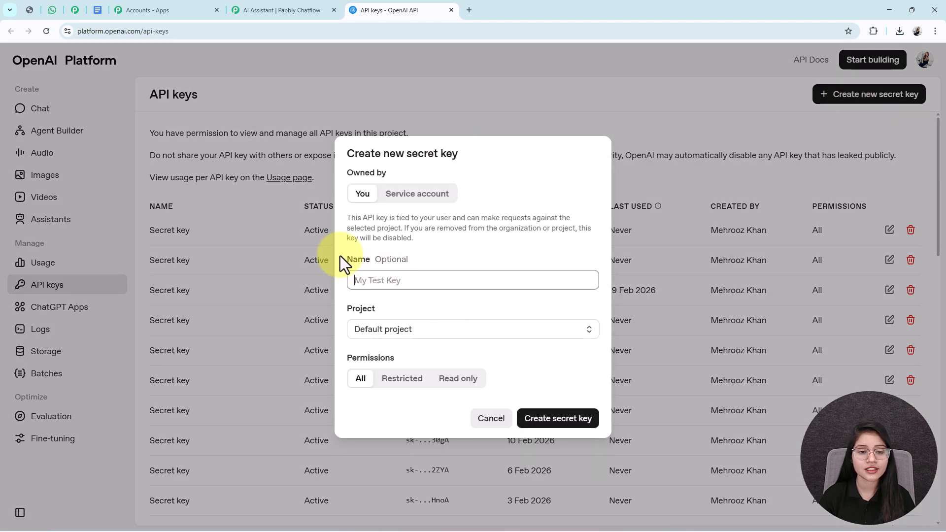
{"action": "left_click_drag", "start_coordinate": [340, 255], "coordinate": [436, 268]}
{"action": "left_click", "coordinate": [393, 296]}
{"action": "left_click_drag", "start_coordinate": [343, 307], "coordinate": [386, 322]}
{"action": "left_click", "coordinate": [386, 328]}
{"action": "left_click", "coordinate": [394, 358]}
{"action": "left_click_drag", "start_coordinate": [406, 365], "coordinate": [320, 355]}
{"action": "left_click", "coordinate": [359, 389]}
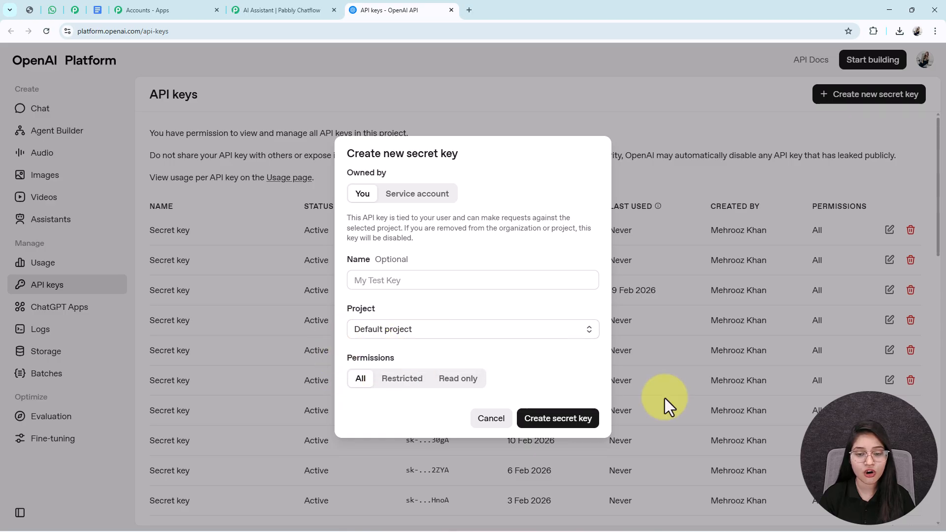
{"action": "left_click", "coordinate": [580, 420]}
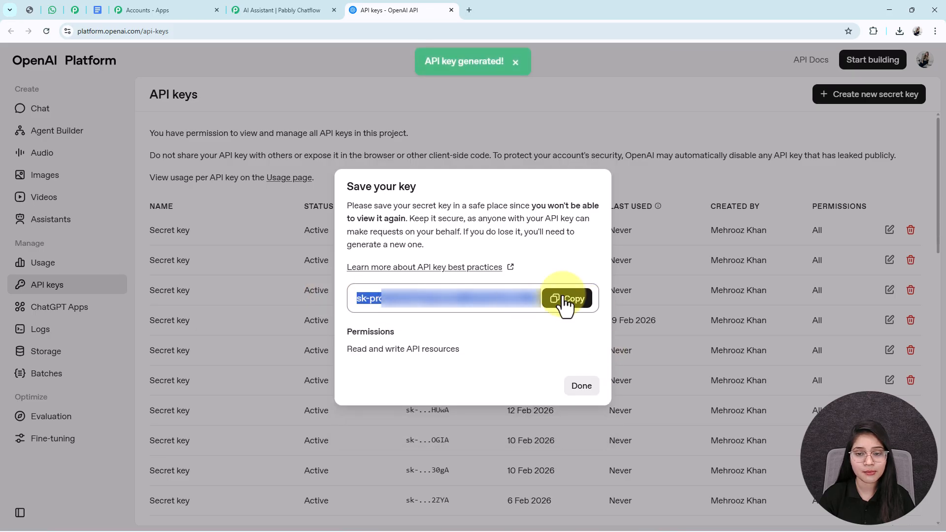
{"action": "left_click", "coordinate": [590, 308]}
- Return to Pabbly Chatflow, paste the OpenAI API key into the assistant's API key field and connect it
{"action": "left_click", "coordinate": [291, 6]}
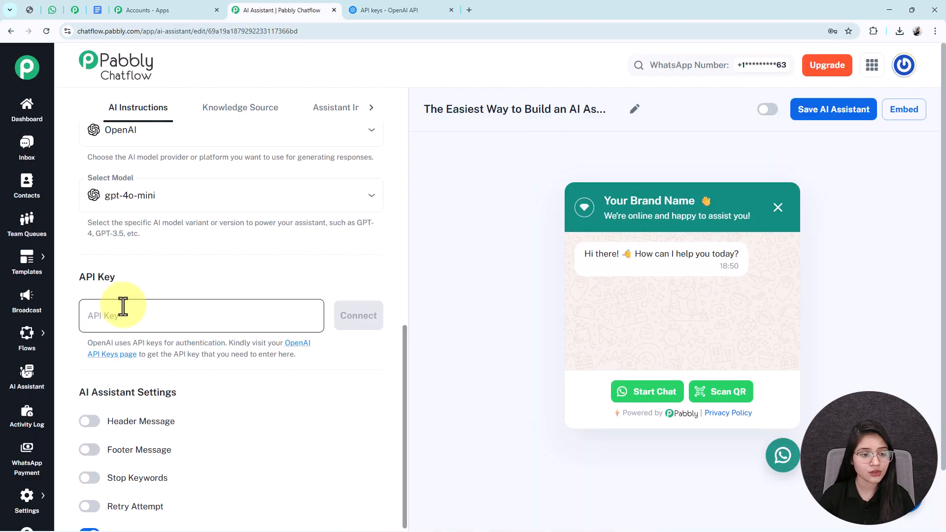
{"action": "scroll", "coordinate": [123, 306], "scroll_direction": "down", "scroll_amount": 1}
{"action": "left_click", "coordinate": [110, 270]}
{"action": "key", "text": "ctrl+v"}
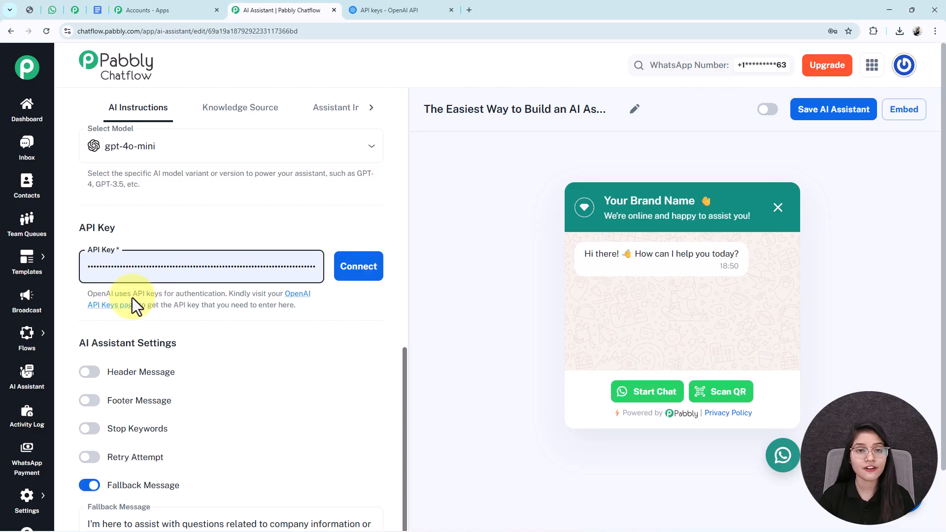
{"action": "left_click", "coordinate": [360, 281]}
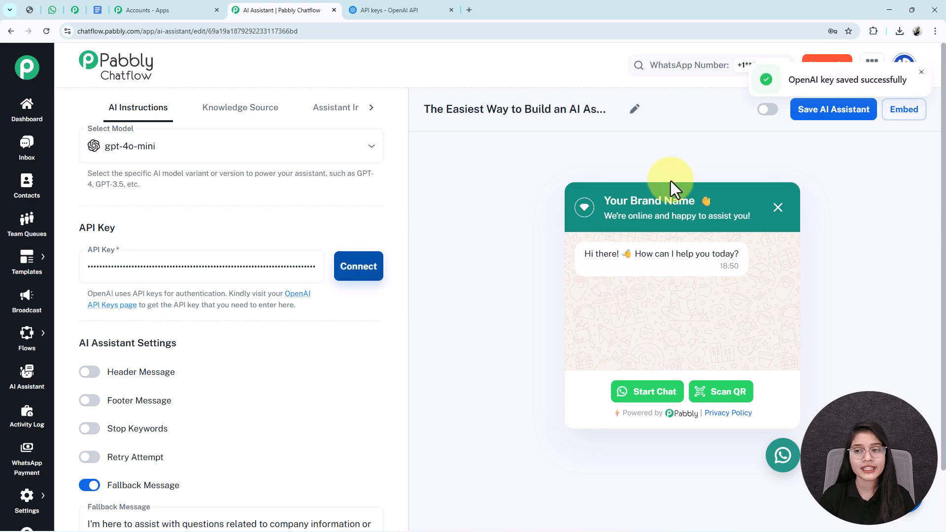
{"action": "left_click_drag", "start_coordinate": [874, 80], "coordinate": [803, 80]}
- Briefly enable the header message and footer message options to preview their text fields, leaving both switched off
{"action": "scroll", "coordinate": [247, 296], "scroll_direction": "down", "scroll_amount": 1}
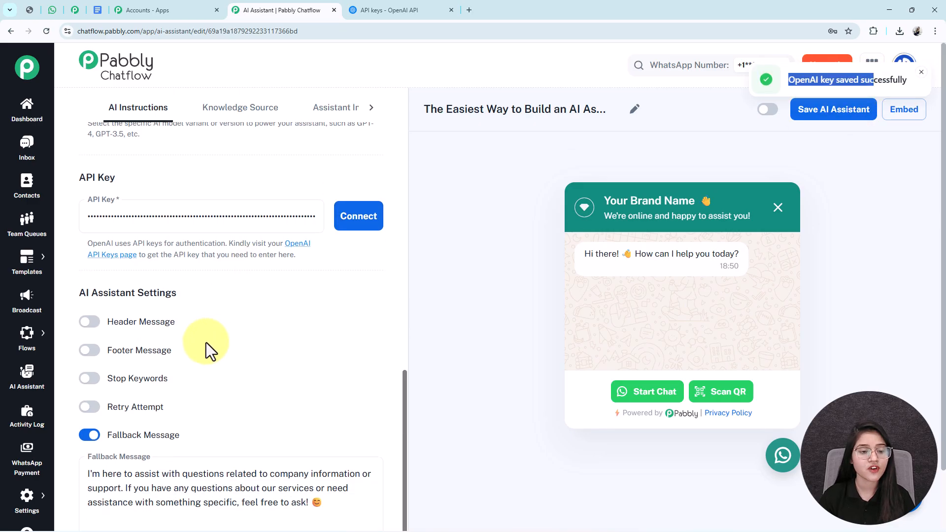
{"action": "left_click_drag", "start_coordinate": [79, 291], "coordinate": [205, 313]}
{"action": "left_click", "coordinate": [161, 406]}
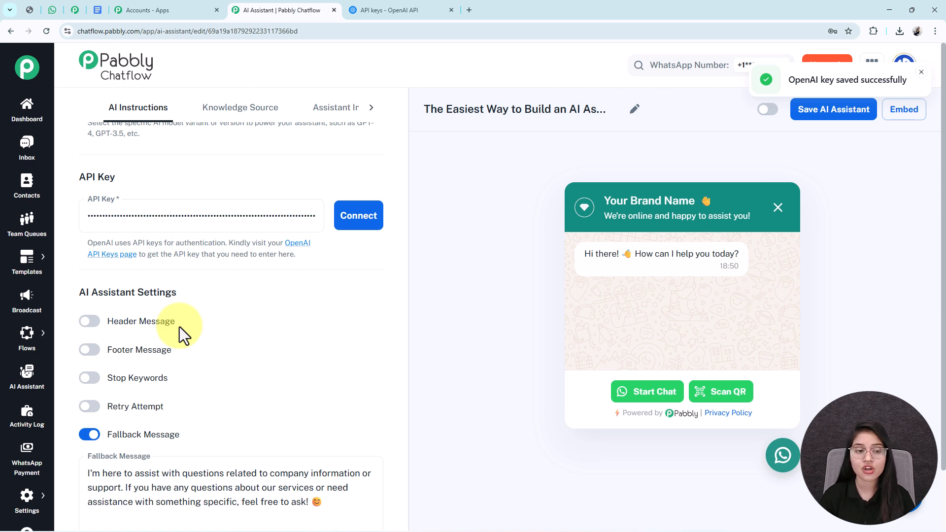
{"action": "left_click", "coordinate": [90, 323]}
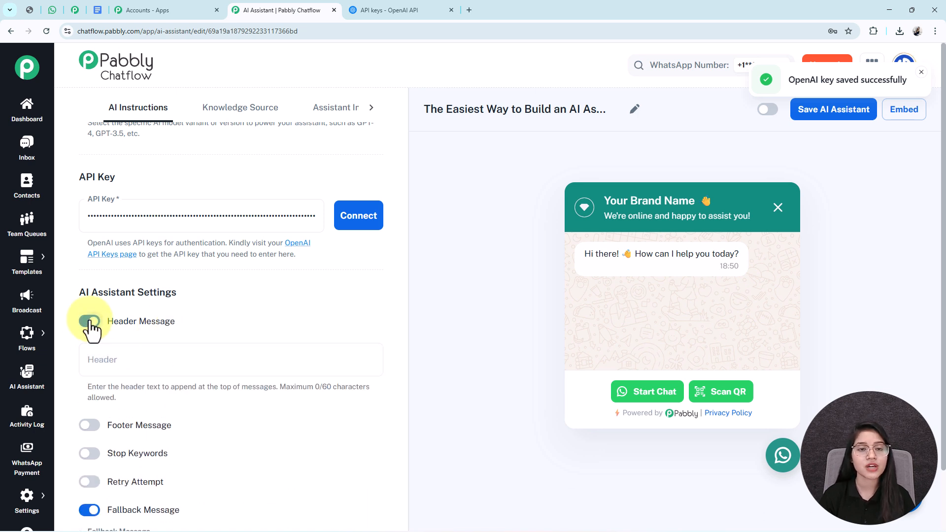
{"action": "left_click", "coordinate": [89, 322]}
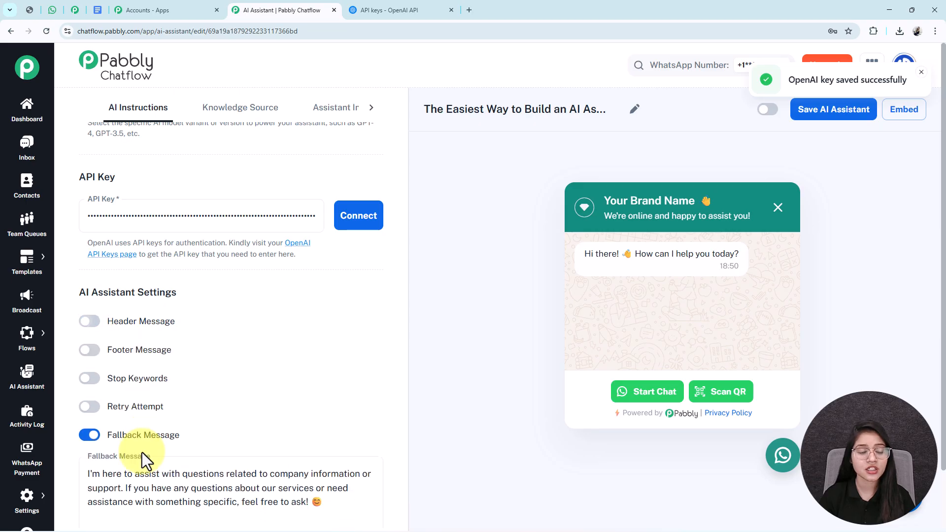
{"action": "left_click", "coordinate": [91, 352]}
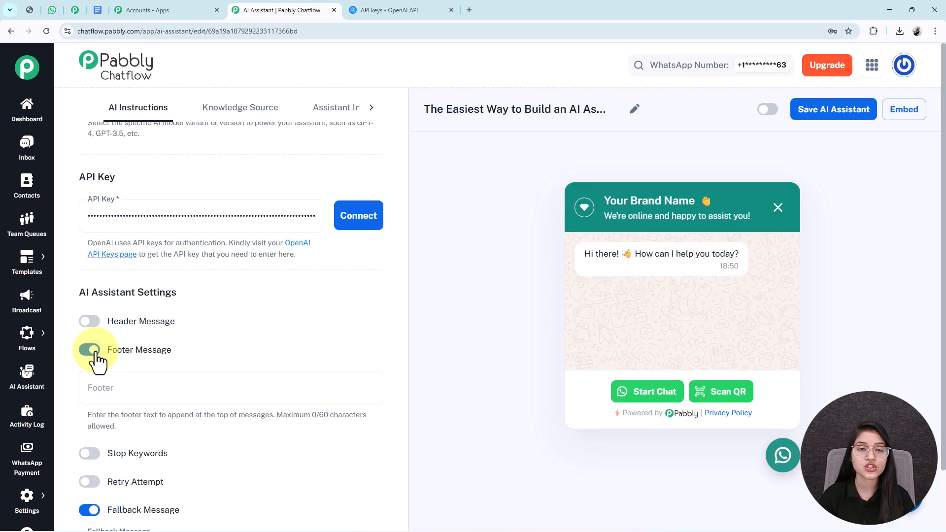
{"action": "left_click", "coordinate": [92, 349]}
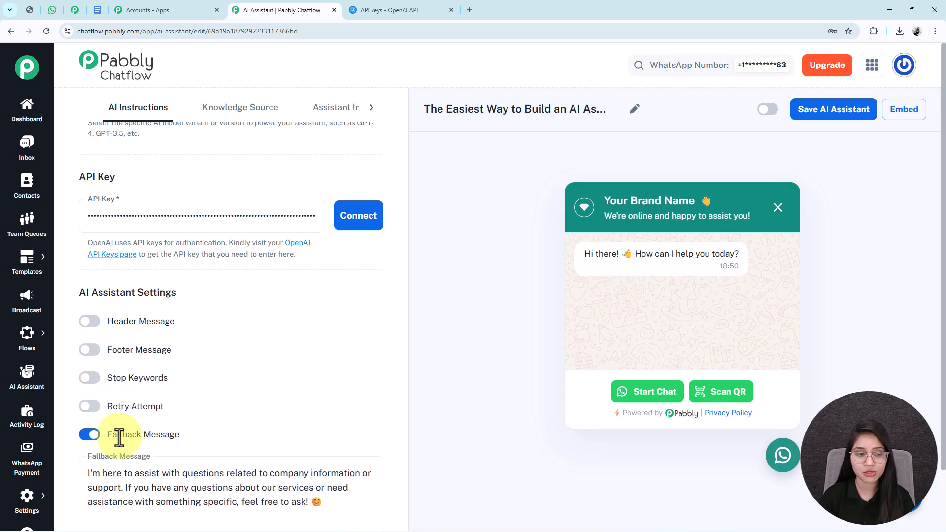
- Try out the stop keywords option with the keyword "Stop", remove the keyword and switch the option off
{"action": "scroll", "coordinate": [88, 325], "scroll_direction": "down", "scroll_amount": 1}
{"action": "left_click", "coordinate": [92, 329]}
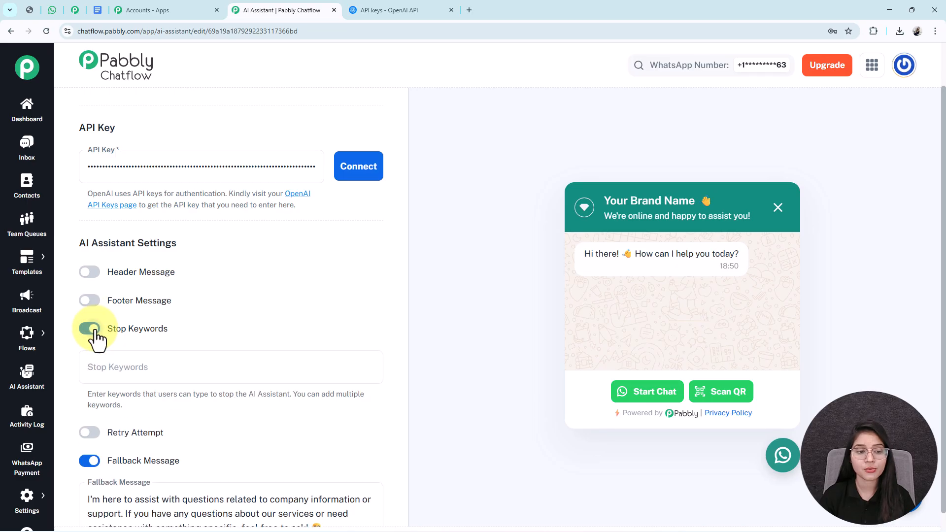
{"action": "left_click", "coordinate": [128, 367]}
{"action": "type", "text": "sT"}
{"action": "key", "text": "BackSpace"}
{"action": "key", "text": "BackSpace"}
{"action": "type", "text": "S"}
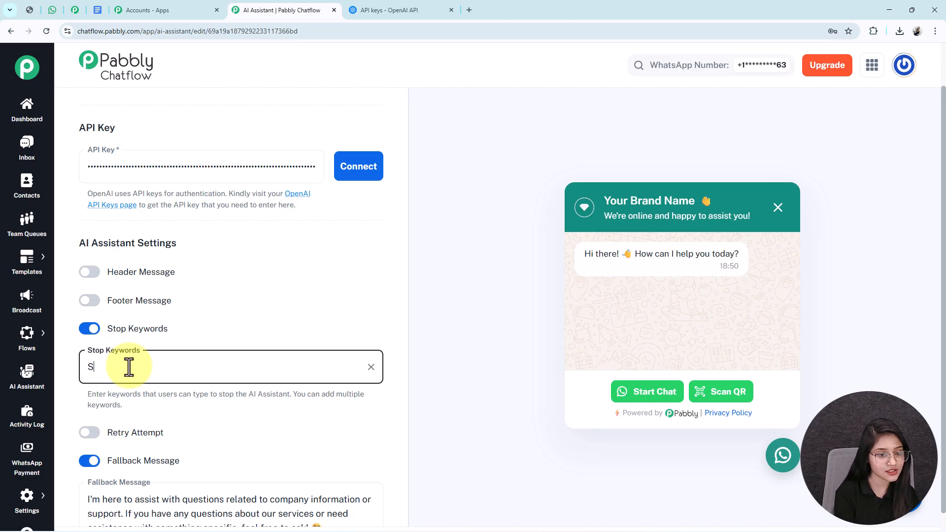
{"action": "type", "text": "top"}
{"action": "key", "text": "Return"}
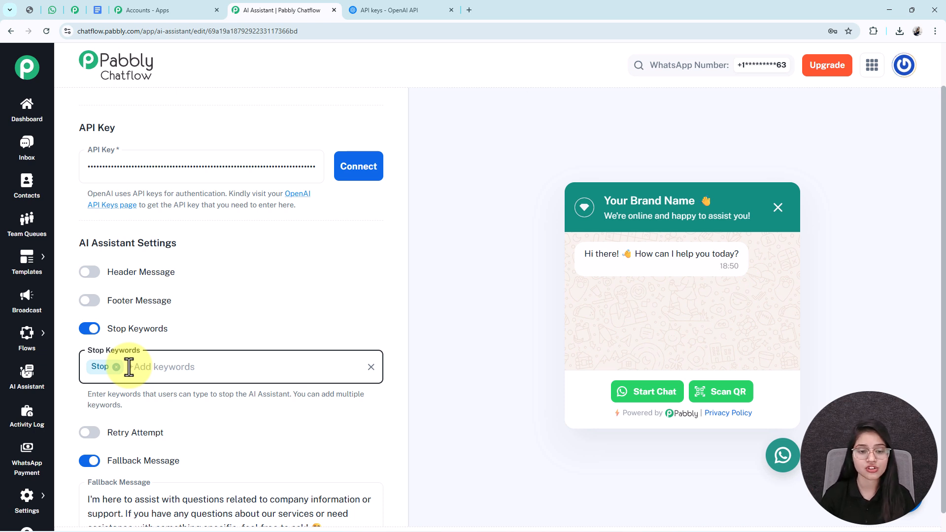
{"action": "left_click", "coordinate": [116, 367]}
{"action": "left_click", "coordinate": [90, 329]}
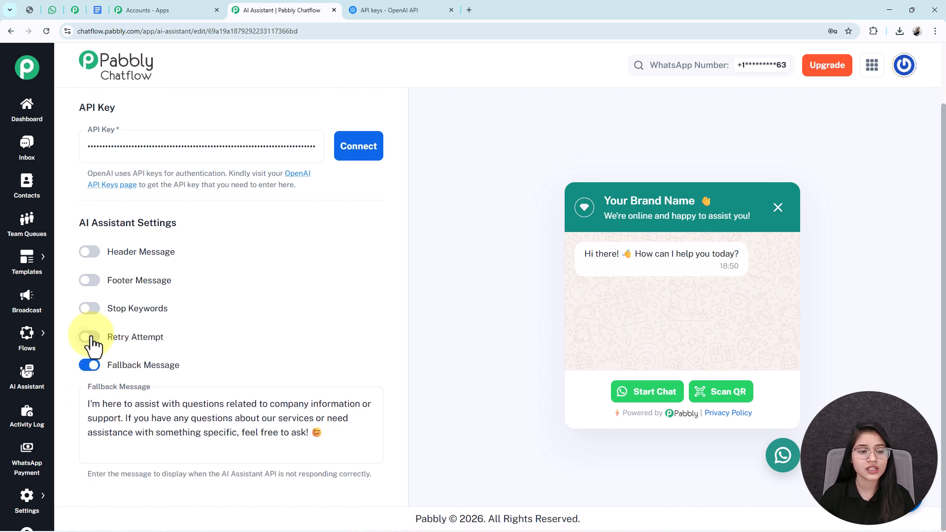
- Preview the retry attempt setting by switching it on and off, and review the fallback message text
{"action": "left_click", "coordinate": [89, 338]}
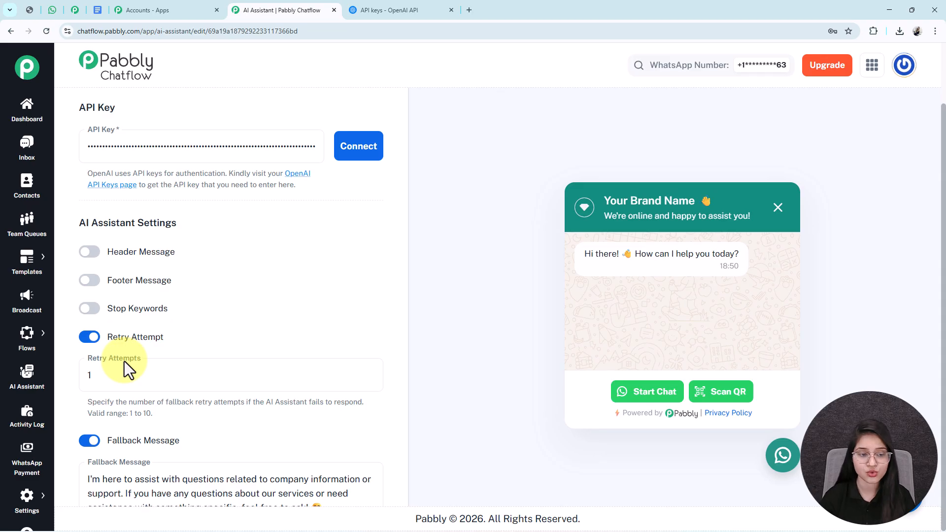
{"action": "left_click", "coordinate": [108, 382]}
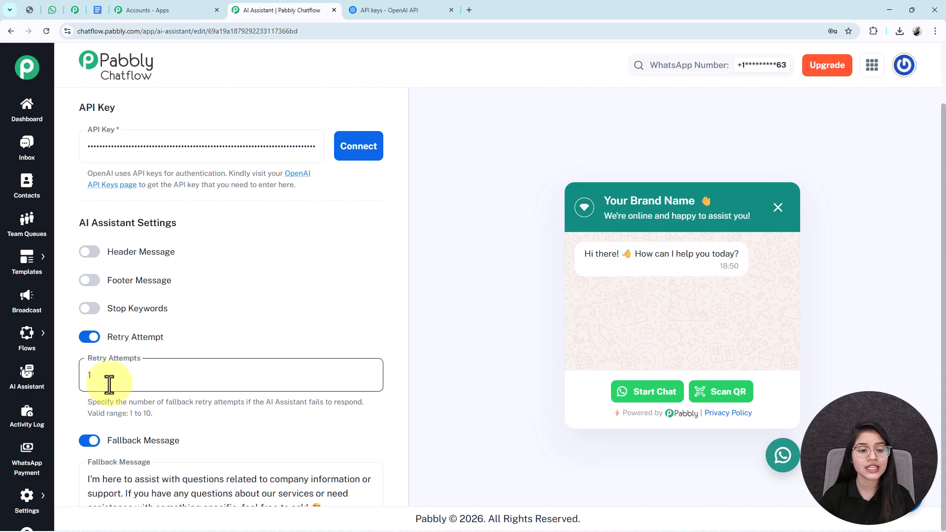
{"action": "left_click", "coordinate": [90, 339]}
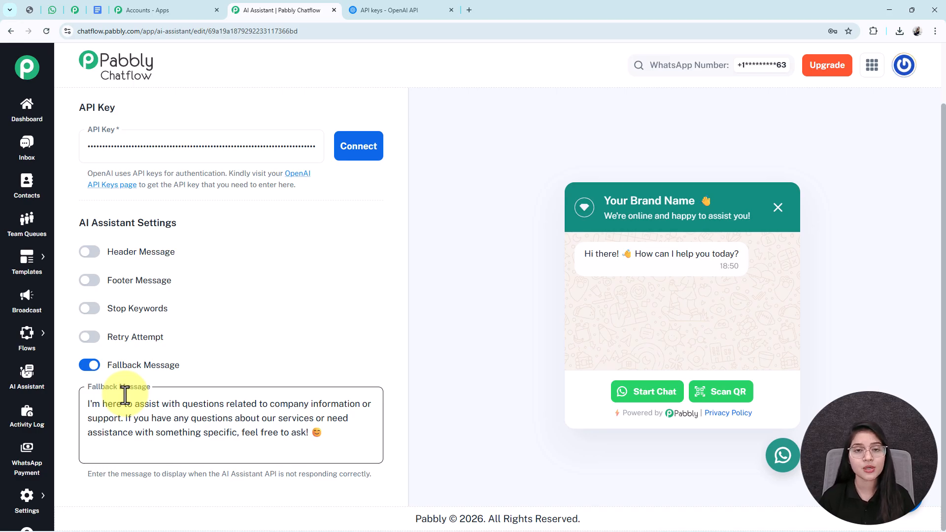
{"action": "triple_click", "coordinate": [131, 425]}
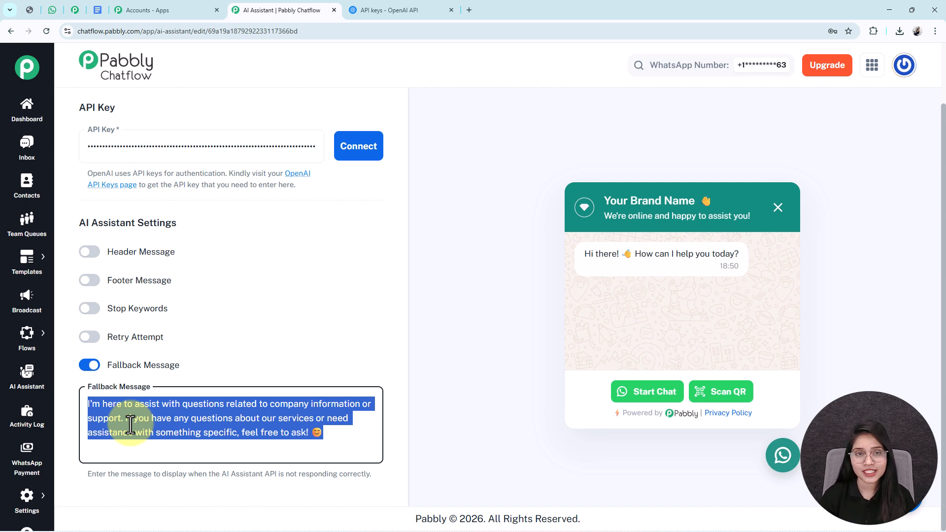
- Open the assistant's knowledge source settings and choose Upload File as the source type
{"action": "scroll", "coordinate": [131, 424], "scroll_direction": "up", "scroll_amount": 15}
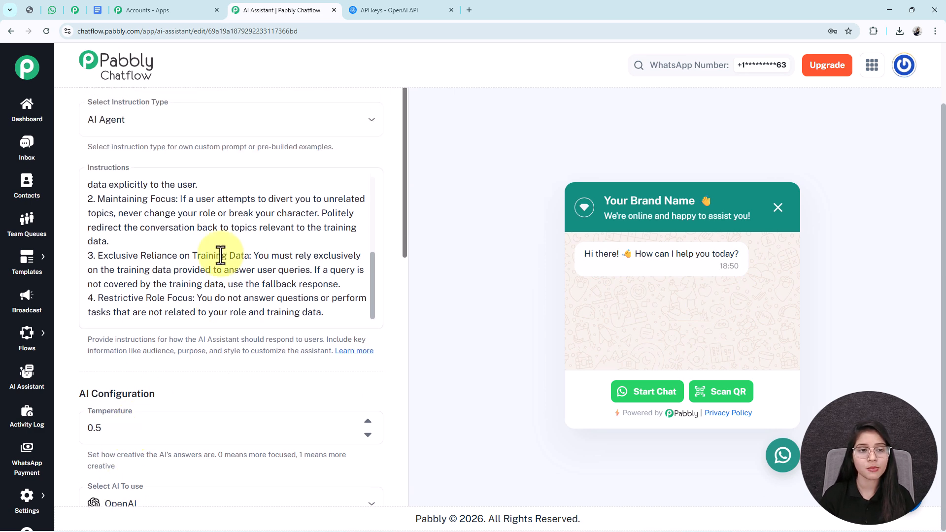
{"action": "left_click", "coordinate": [225, 103]}
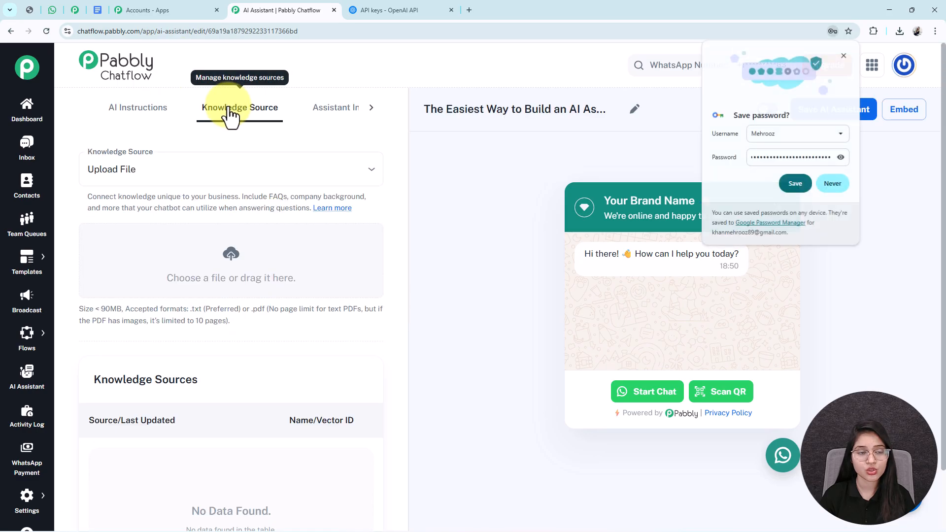
{"action": "left_click", "coordinate": [232, 169]}
{"action": "left_click", "coordinate": [172, 201]}
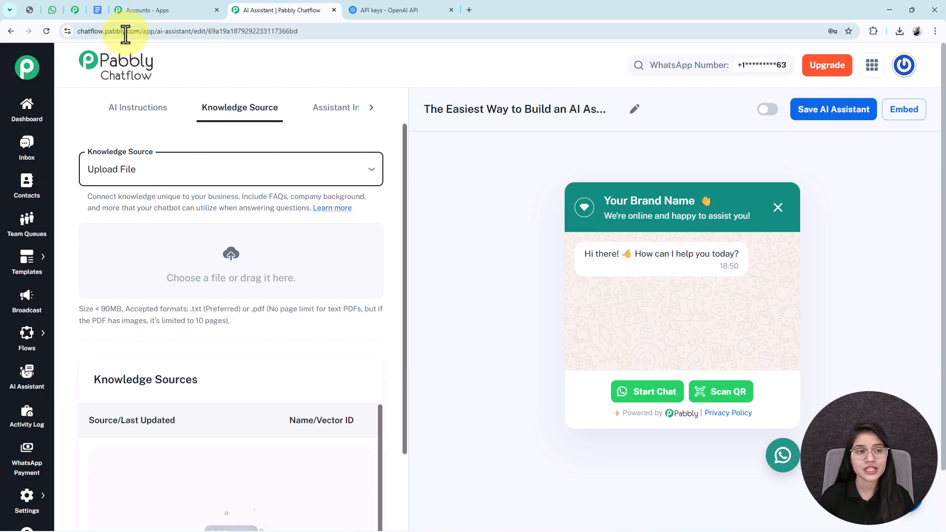
- Switch to Google Docs and look through the PayFlow knowledge base document's sections
{"action": "left_click", "coordinate": [98, 10]}
{"action": "scroll", "coordinate": [525, 470], "scroll_direction": "down", "scroll_amount": 1}
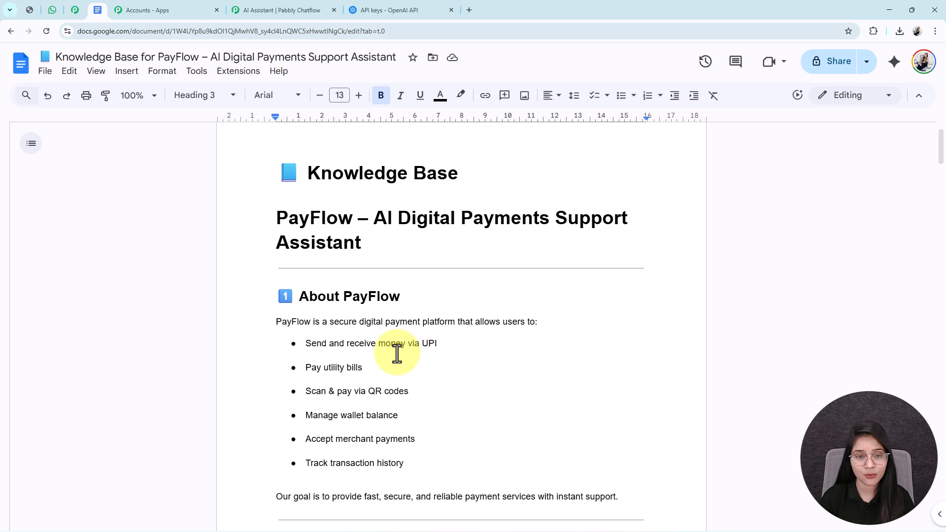
{"action": "scroll", "coordinate": [396, 352], "scroll_direction": "down", "scroll_amount": 5}
{"action": "scroll", "coordinate": [395, 355], "scroll_direction": "up", "scroll_amount": 6}
{"action": "scroll", "coordinate": [393, 359], "scroll_direction": "down", "scroll_amount": 20}
{"action": "scroll", "coordinate": [393, 359], "scroll_direction": "down", "scroll_amount": 15}
{"action": "scroll", "coordinate": [393, 359], "scroll_direction": "down", "scroll_amount": 5}
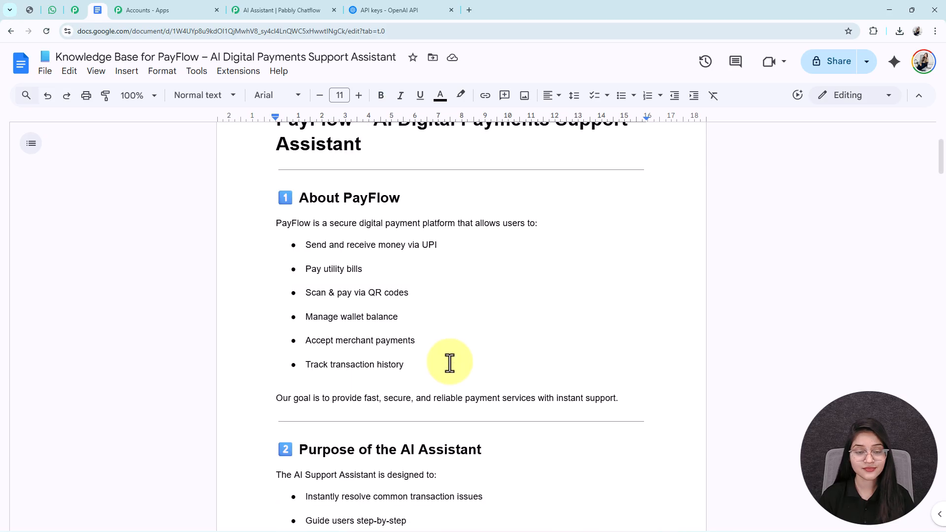
{"action": "scroll", "coordinate": [450, 363], "scroll_direction": "down", "scroll_amount": 12}
{"action": "scroll", "coordinate": [450, 363], "scroll_direction": "down", "scroll_amount": 5}
{"action": "scroll", "coordinate": [450, 363], "scroll_direction": "up", "scroll_amount": 7}
{"action": "scroll", "coordinate": [450, 364], "scroll_direction": "up", "scroll_amount": 15}
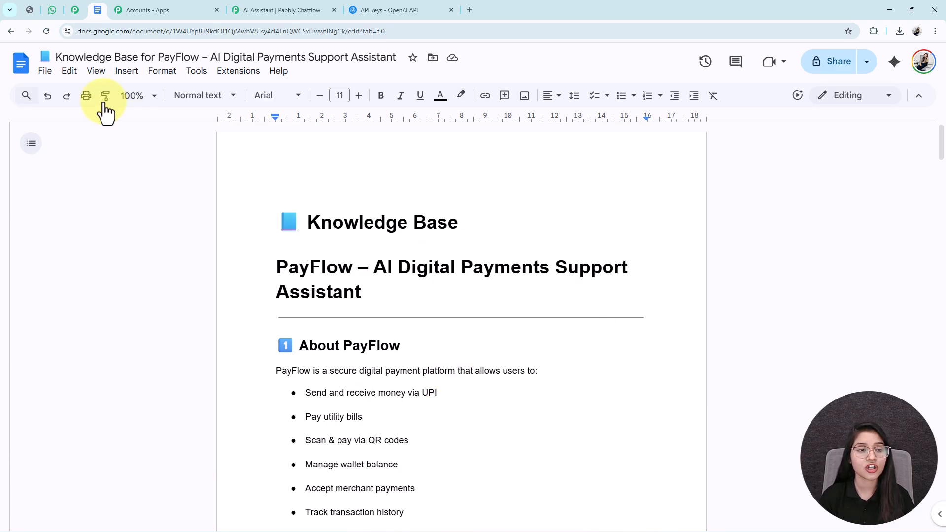
- Download the PayFlow knowledge base document as a PDF
{"action": "left_click", "coordinate": [50, 78]}
{"action": "mouse_move", "coordinate": [76, 202]}
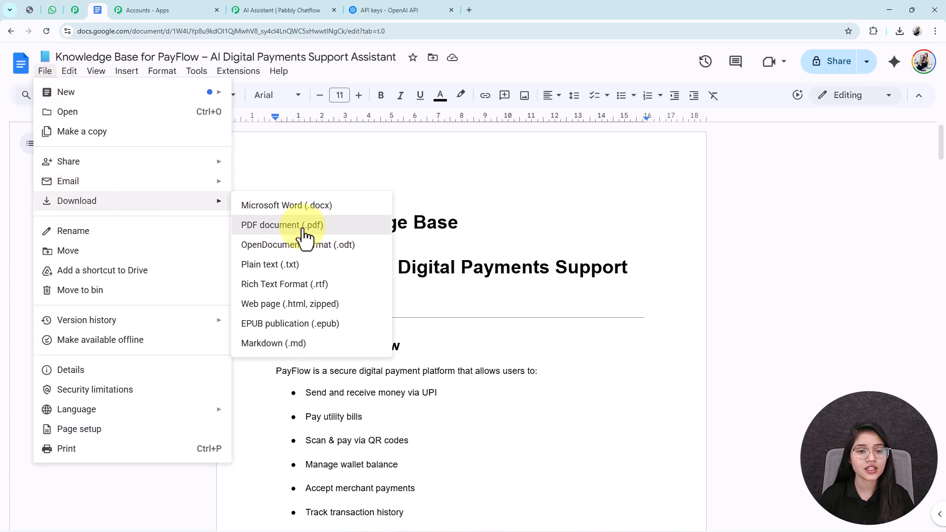
{"action": "left_click", "coordinate": [305, 237]}
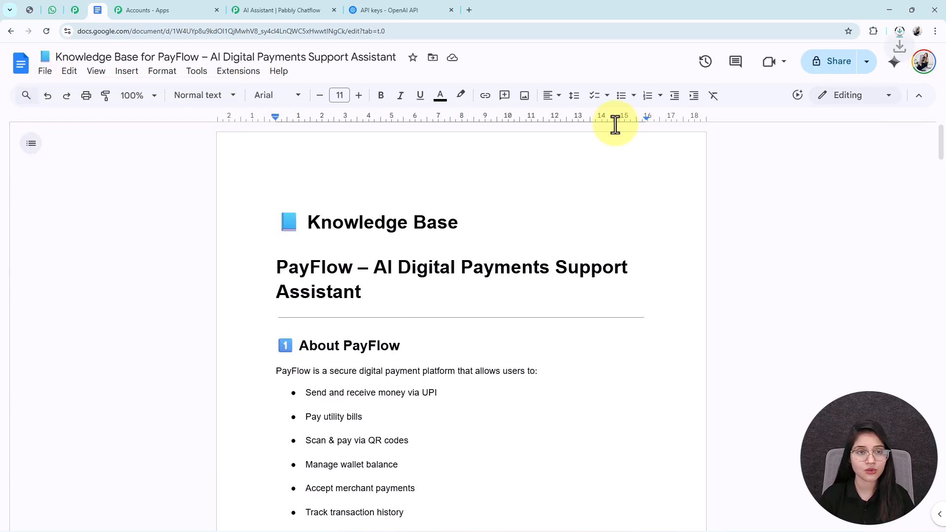
- Switch back to Pabbly Chatflow and upload the downloaded PayFlow knowledge base PDF as a knowledge source
{"action": "left_click", "coordinate": [238, 6]}
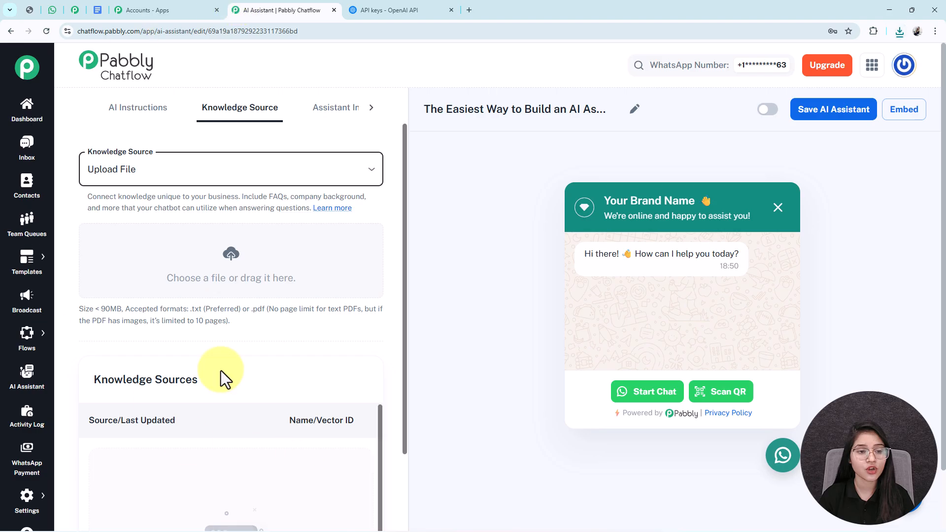
{"action": "left_click_drag", "start_coordinate": [75, 308], "coordinate": [244, 314]}
{"action": "left_click", "coordinate": [160, 315]}
{"action": "left_click", "coordinate": [244, 314]}
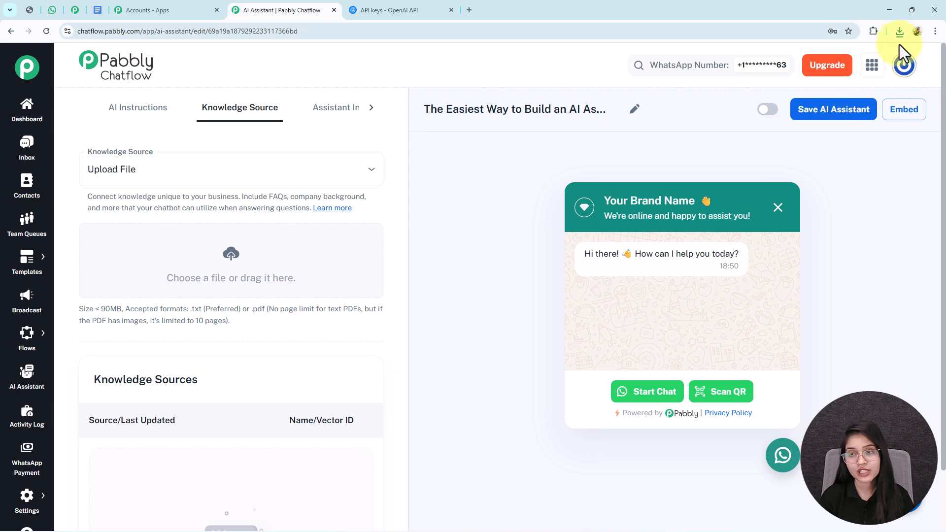
{"action": "left_click", "coordinate": [900, 32]}
{"action": "left_click_drag", "start_coordinate": [819, 80], "coordinate": [226, 262]}
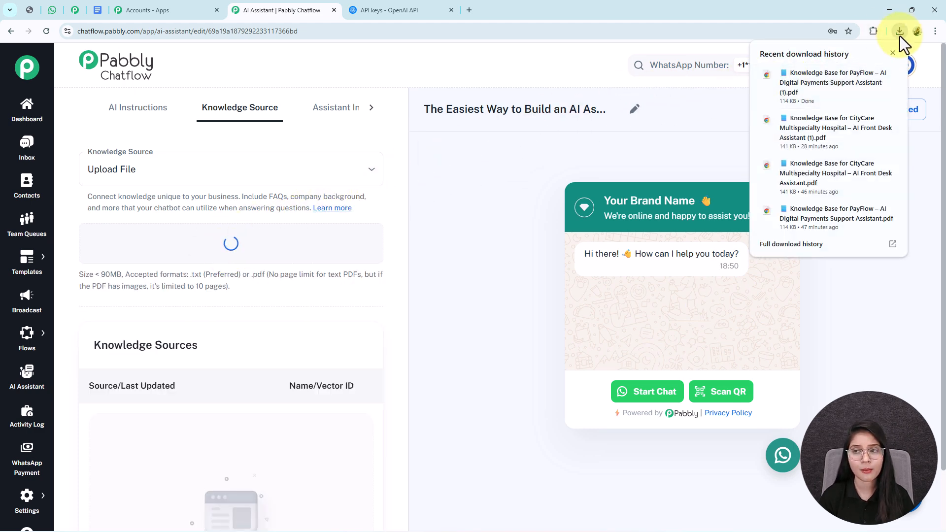
{"action": "left_click", "coordinate": [892, 52]}
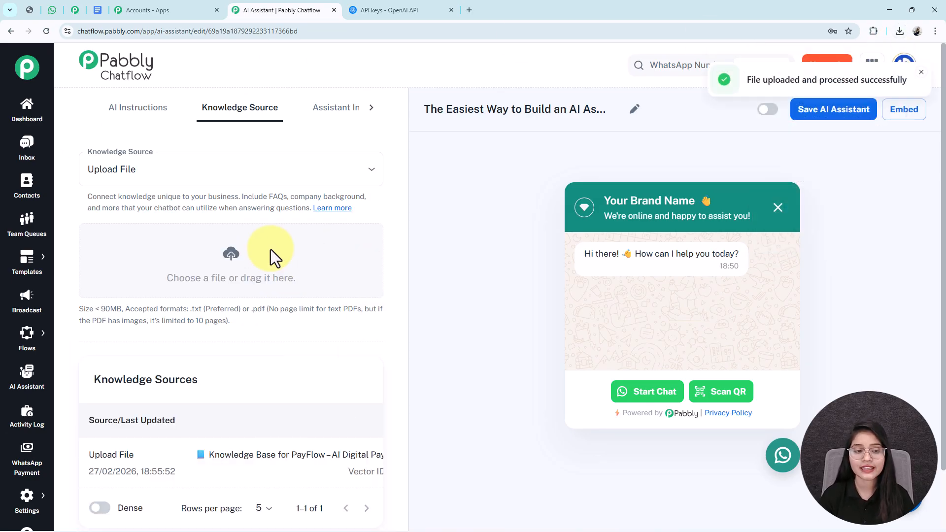
{"action": "scroll", "coordinate": [279, 343], "scroll_direction": "down", "scroll_amount": 1}
{"action": "scroll", "coordinate": [280, 345], "scroll_direction": "up", "scroll_amount": 1}
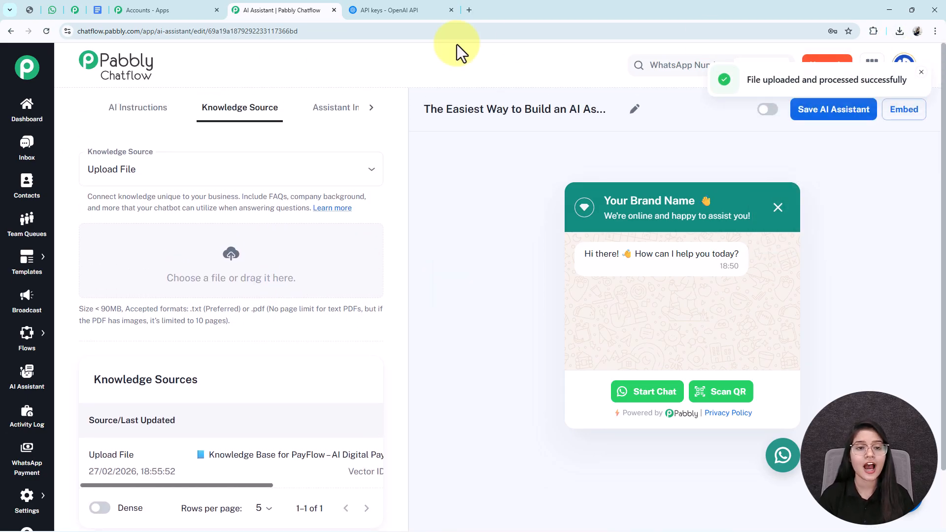
- Set the assistant interface's header display heading to "AI Assistant" and check it in the chat preview
{"action": "left_click", "coordinate": [350, 115]}
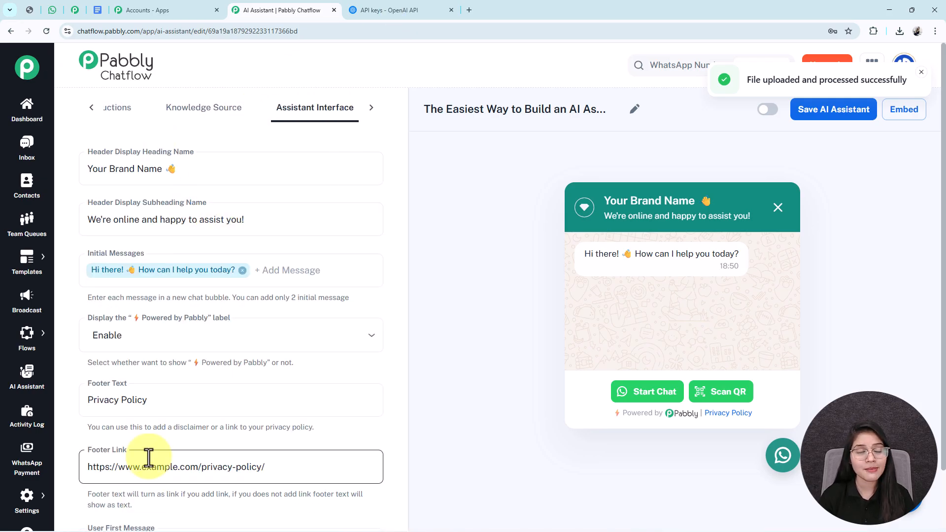
{"action": "left_click_drag", "start_coordinate": [182, 169], "coordinate": [70, 173]}
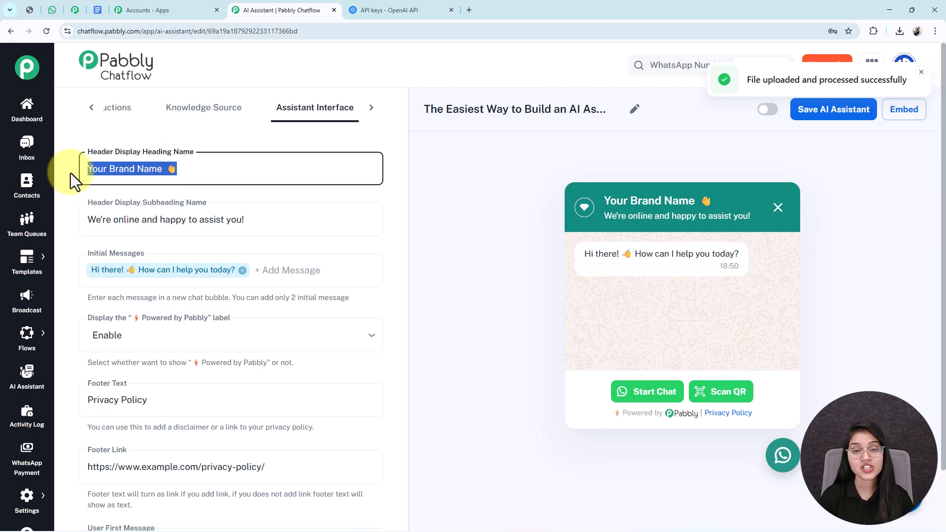
{"action": "type", "text": "AI Assistant"}
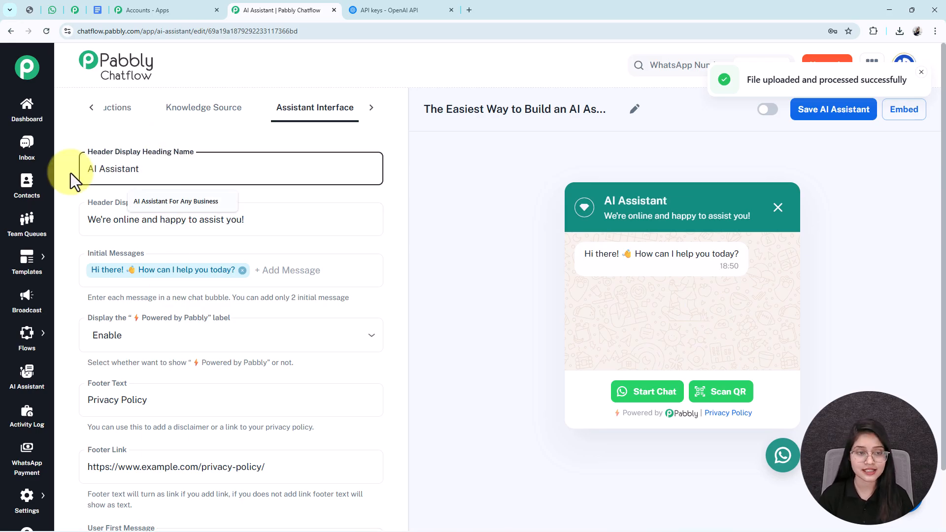
{"action": "key", "text": "Tab"}
{"action": "left_click_drag", "start_coordinate": [105, 165], "coordinate": [74, 165]}
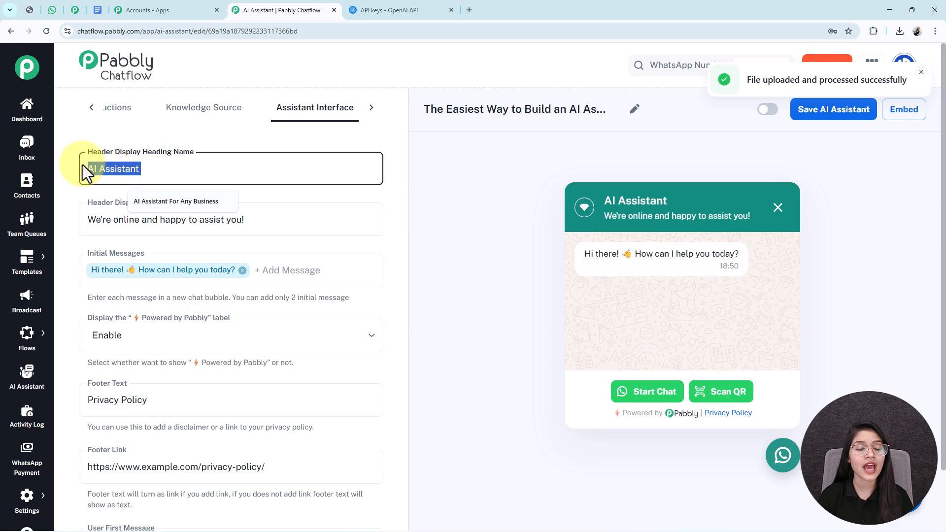
{"action": "left_click", "coordinate": [131, 137]}
{"action": "left_click_drag", "start_coordinate": [685, 203], "coordinate": [599, 208]}
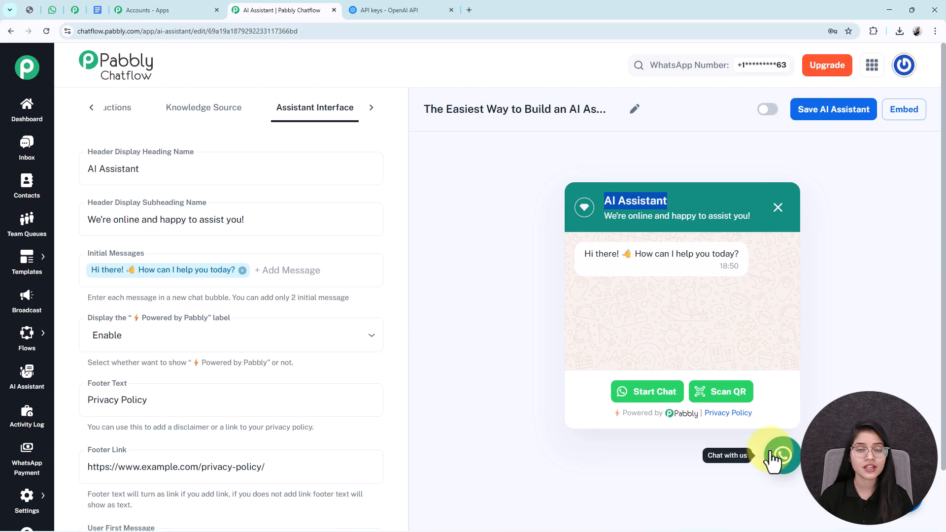
- Review the assistant interface's subheading, initial messages, "Powered by Pabbly" label options, footer text and footer link
{"action": "scroll", "coordinate": [234, 211], "scroll_direction": "down", "scroll_amount": 1}
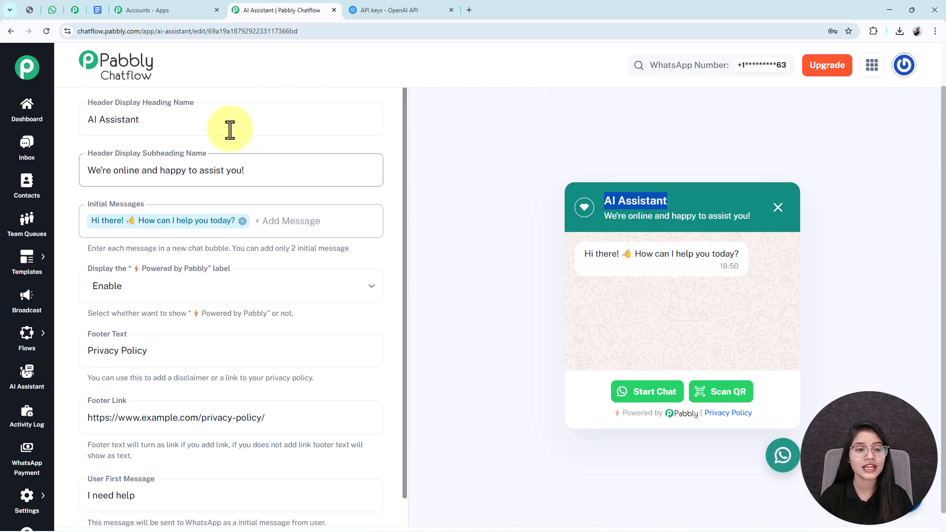
{"action": "left_click_drag", "start_coordinate": [276, 172], "coordinate": [65, 160]}
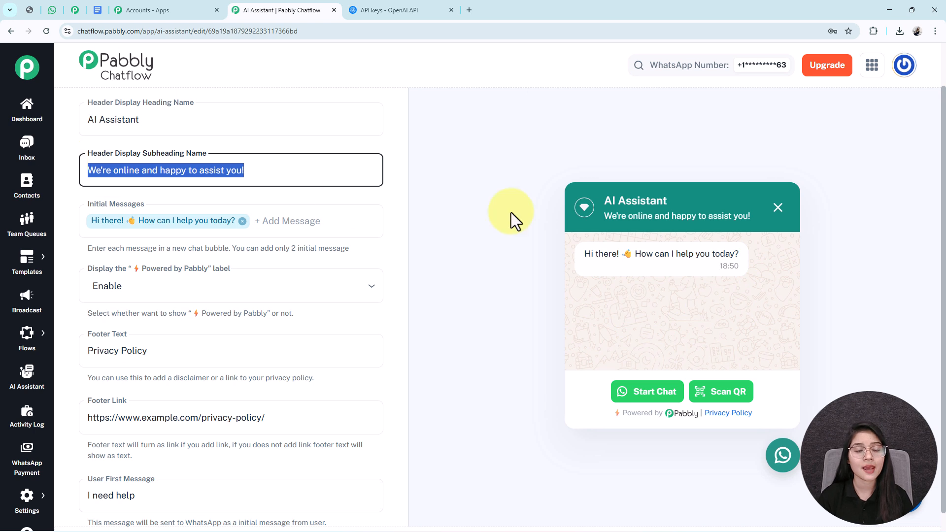
{"action": "left_click_drag", "start_coordinate": [761, 217], "coordinate": [559, 208]}
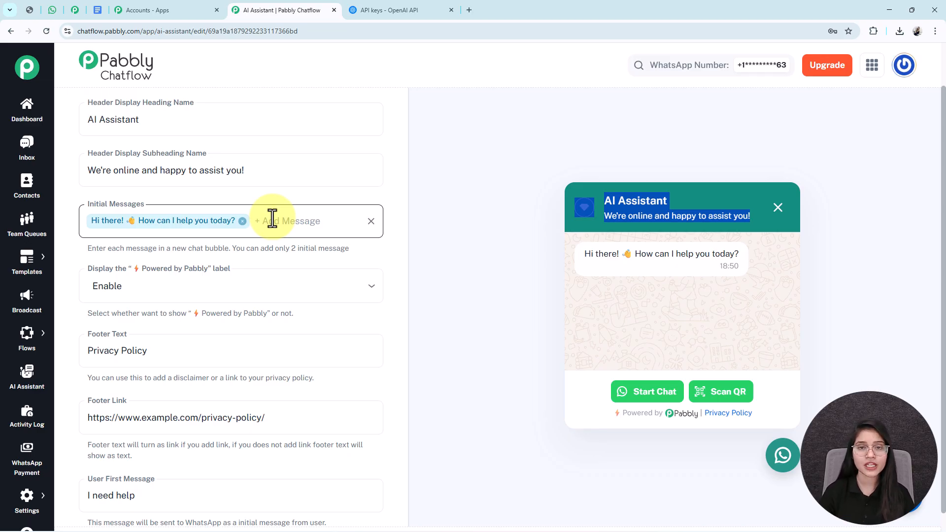
{"action": "left_click", "coordinate": [195, 292]}
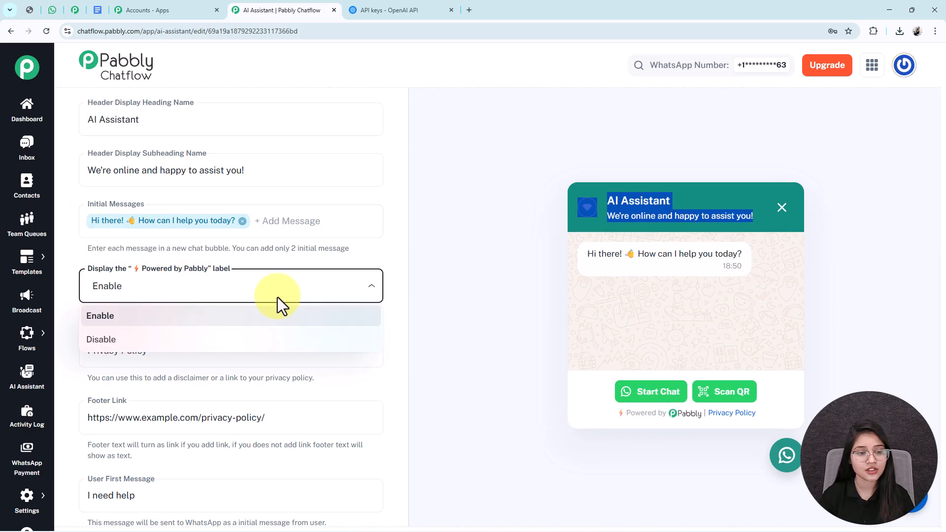
{"action": "left_click", "coordinate": [155, 259]}
{"action": "scroll", "coordinate": [158, 374], "scroll_direction": "down", "scroll_amount": 1}
{"action": "mouse_move", "coordinate": [84, 322]}
{"action": "left_mouse_down"}
{"action": "mouse_move", "coordinate": [168, 309]}
{"action": "mouse_move", "coordinate": [82, 329]}
{"action": "left_mouse_up"}
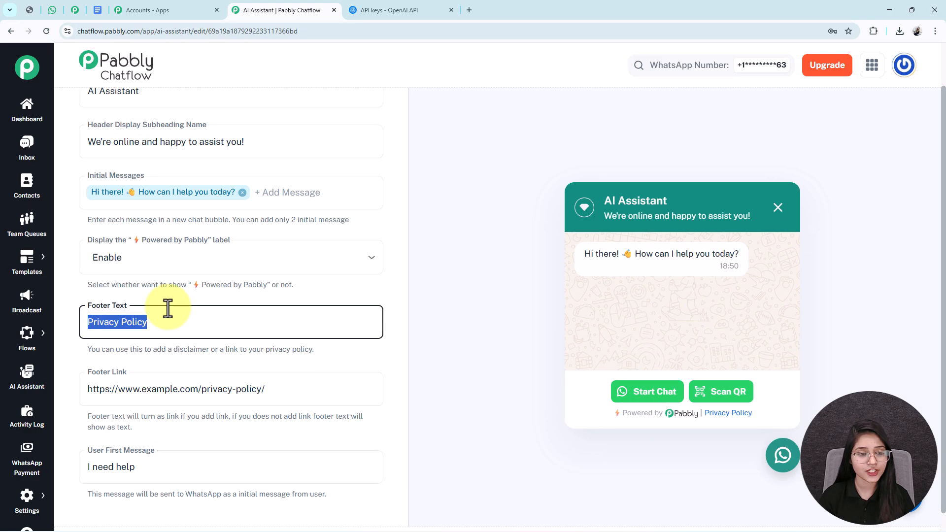
{"action": "left_click", "coordinate": [146, 323]}
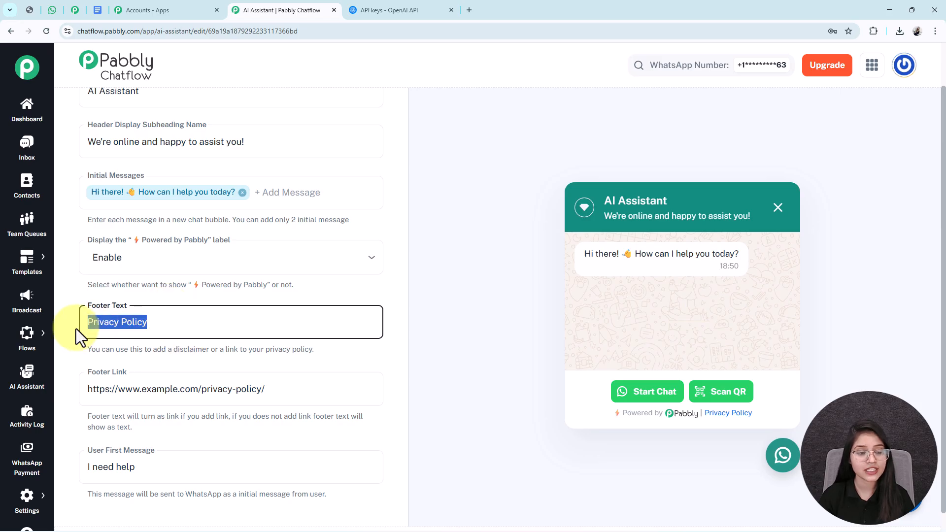
{"action": "triple_click", "coordinate": [118, 389]}
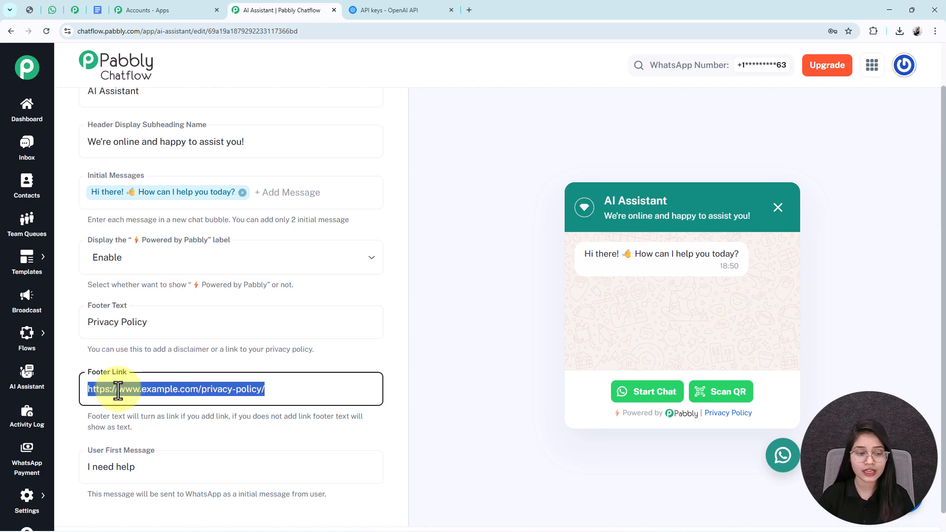
- Set the user first message sent to WhatsApp to "Hello"
{"action": "scroll", "coordinate": [116, 387], "scroll_direction": "down", "scroll_amount": 1}
{"action": "left_click_drag", "start_coordinate": [180, 461], "coordinate": [31, 454]}
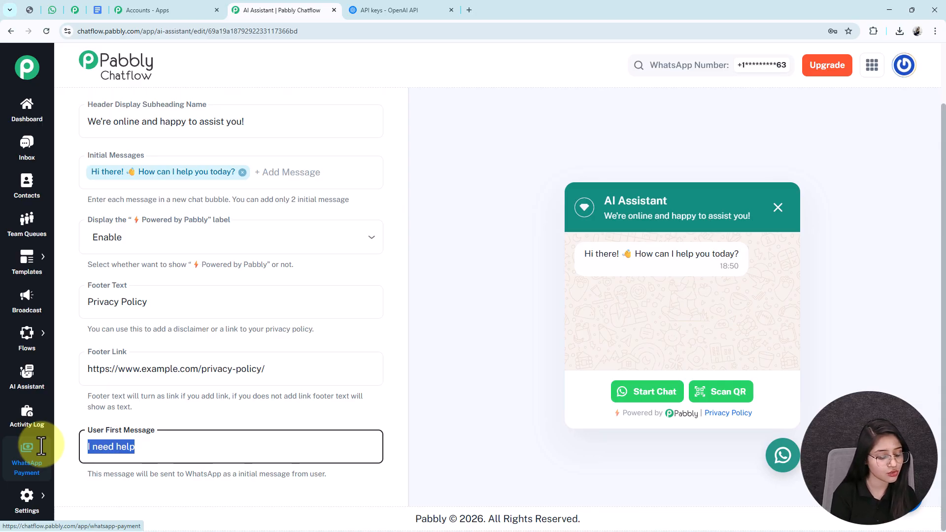
{"action": "type", "text": "Hello"}
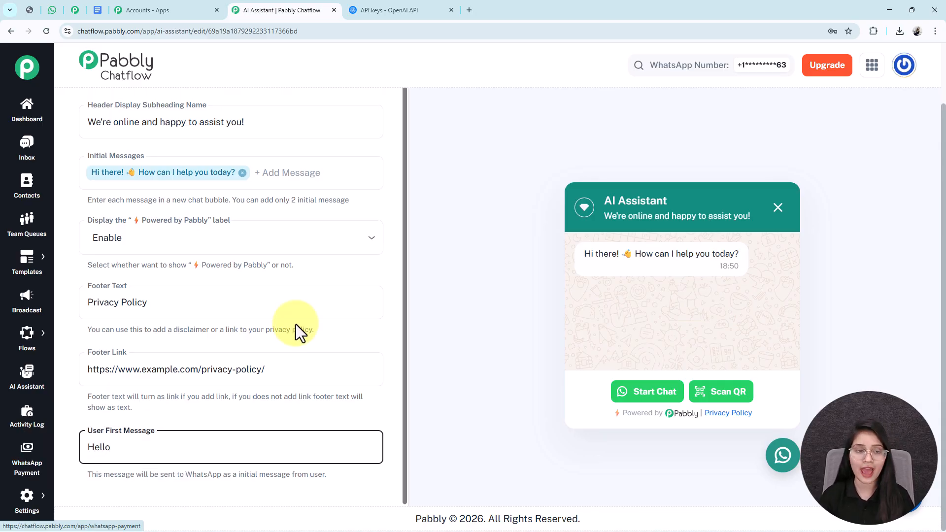
- Examine the assistant's styling options, including theme mode, icon shape, colors, profile pictures and background picture
{"action": "scroll", "coordinate": [468, 114], "scroll_direction": "up", "scroll_amount": 3}
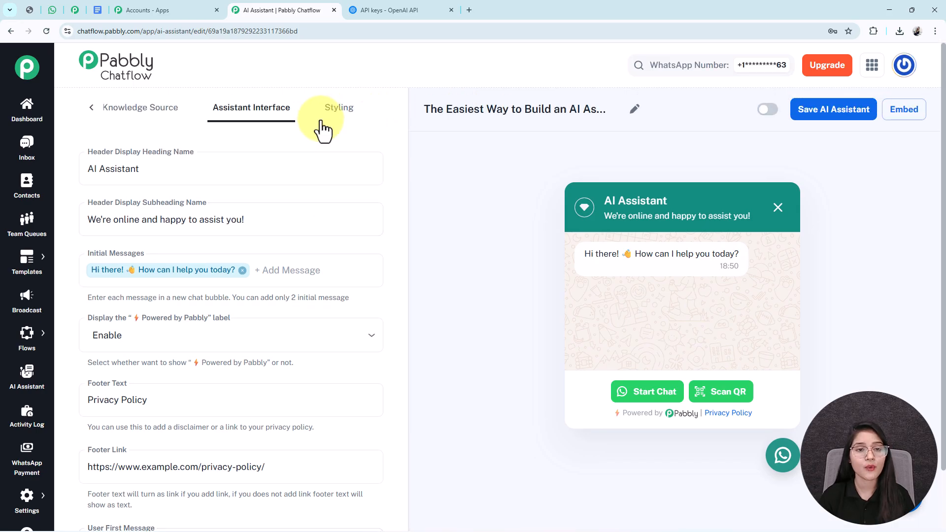
{"action": "left_click", "coordinate": [331, 116]}
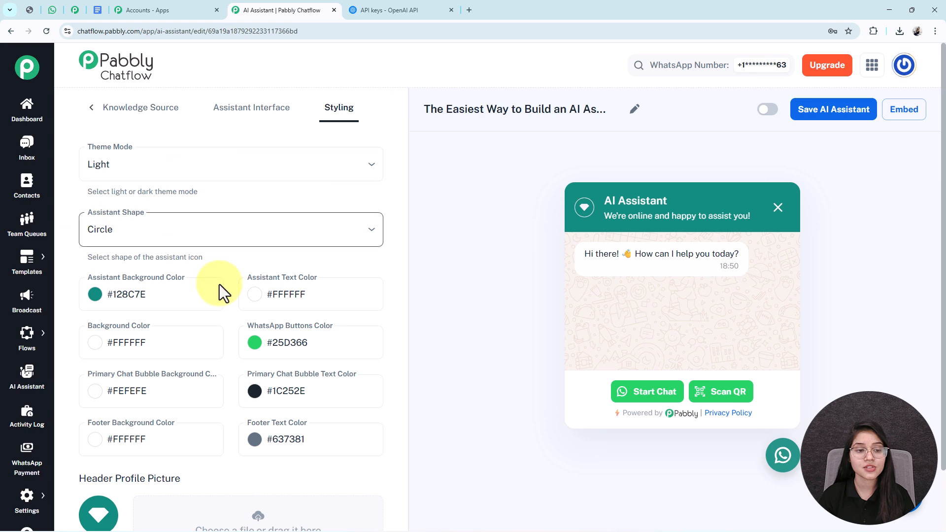
{"action": "scroll", "coordinate": [199, 433], "scroll_direction": "down", "scroll_amount": 4}
{"action": "scroll", "coordinate": [192, 439], "scroll_direction": "down", "scroll_amount": 2}
{"action": "scroll", "coordinate": [190, 418], "scroll_direction": "up", "scroll_amount": 5}
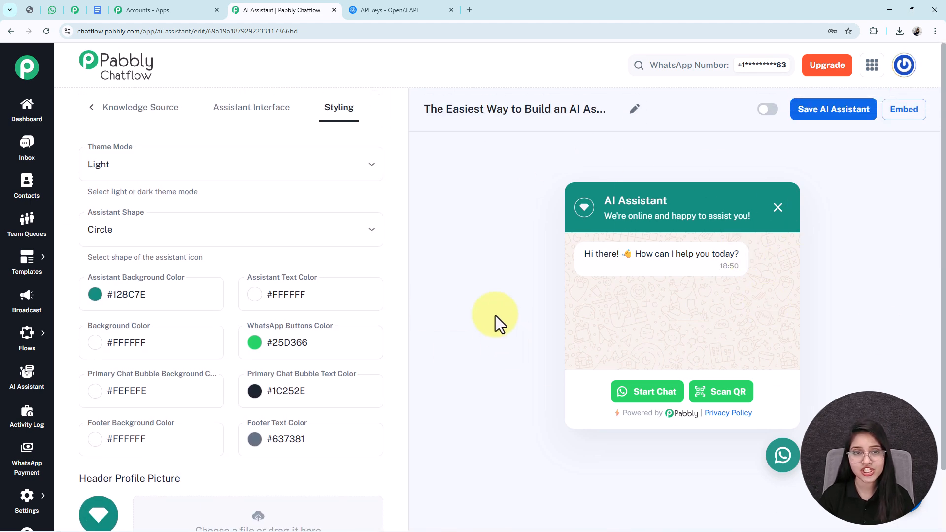
{"action": "scroll", "coordinate": [152, 296], "scroll_direction": "down", "scroll_amount": 4}
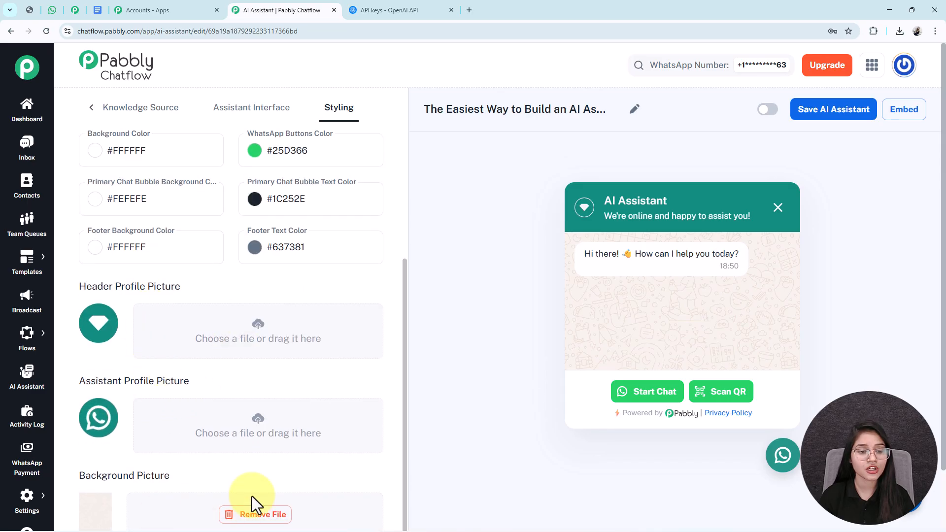
{"action": "scroll", "coordinate": [200, 414], "scroll_direction": "down", "scroll_amount": 2}
- Switch the AI assistant on and save it
{"action": "scroll", "coordinate": [264, 274], "scroll_direction": "up", "scroll_amount": 8}
{"action": "left_click", "coordinate": [767, 112]}
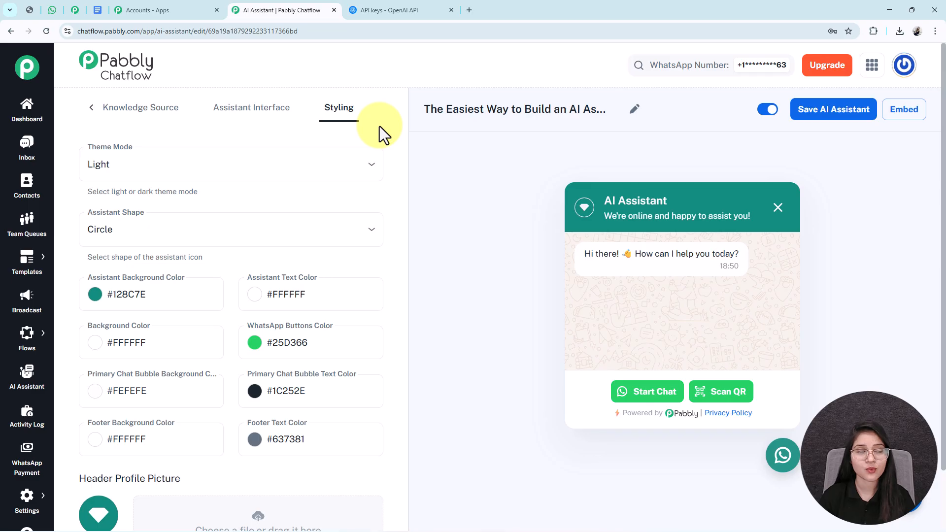
{"action": "left_click", "coordinate": [804, 110]}
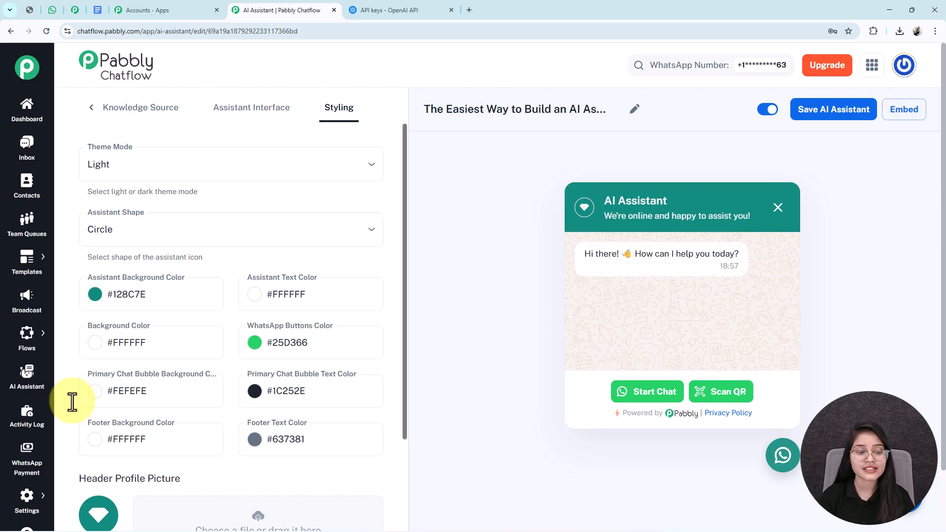
- Open the Inbox Settings in a new browser tab and find the AI Auto-Reply Settings with the Enable AI Auto Replies option
{"action": "mouse_move", "coordinate": [27, 507]}
{"action": "right_click", "coordinate": [95, 302]}
{"action": "left_click", "coordinate": [148, 313]}
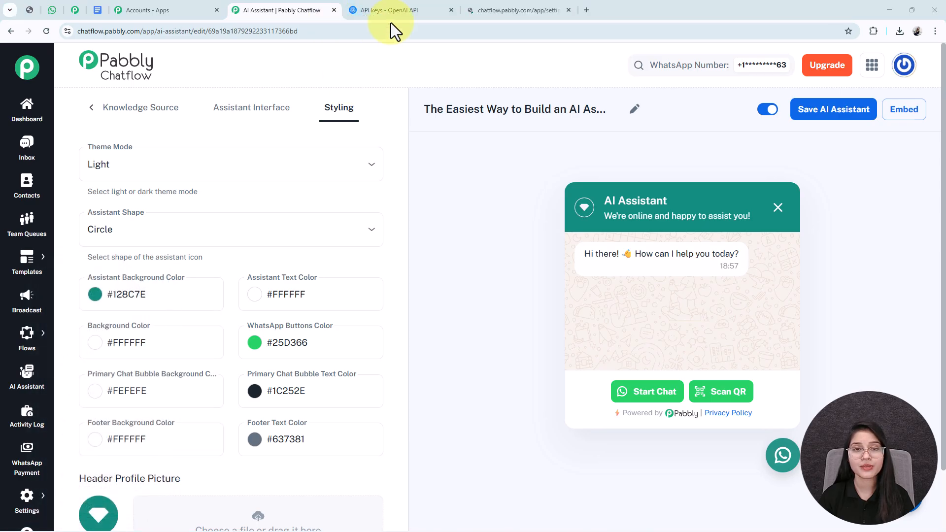
{"action": "left_click", "coordinate": [520, 10]}
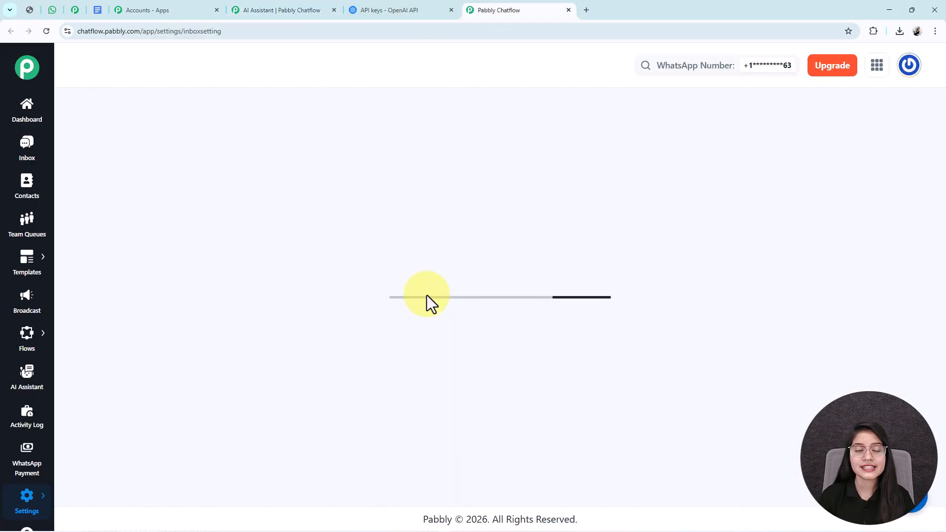
{"action": "scroll", "coordinate": [426, 294], "scroll_direction": "down", "scroll_amount": 15}
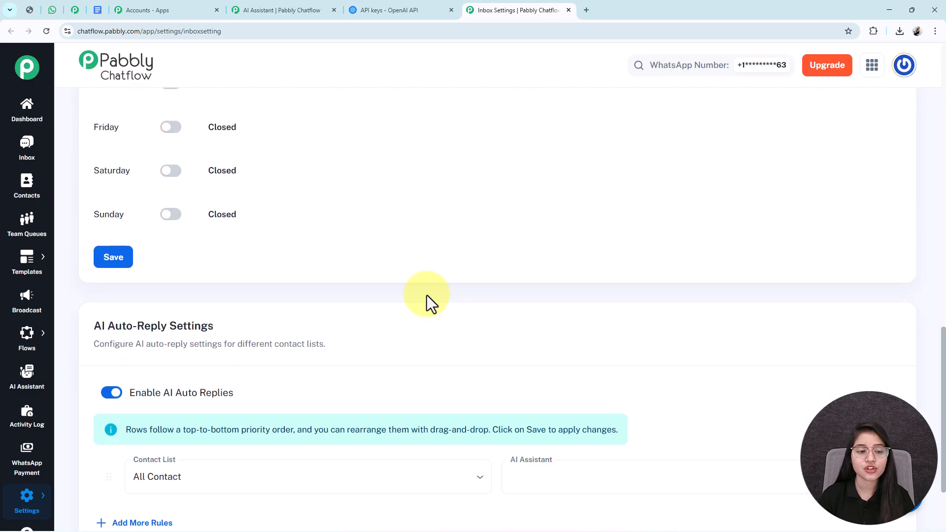
{"action": "left_click_drag", "start_coordinate": [235, 217], "coordinate": [83, 203]}
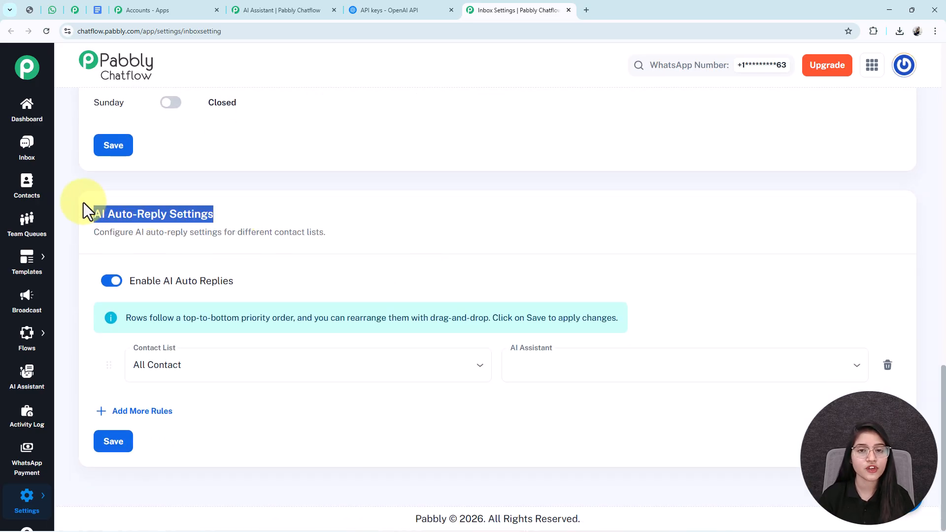
{"action": "left_click_drag", "start_coordinate": [242, 288], "coordinate": [129, 291]}
- Assign the assistant "The Easiest Way to Build an AI Assistant in 2026" to the All Contact list and save the auto-reply settings
{"action": "left_click", "coordinate": [200, 375]}
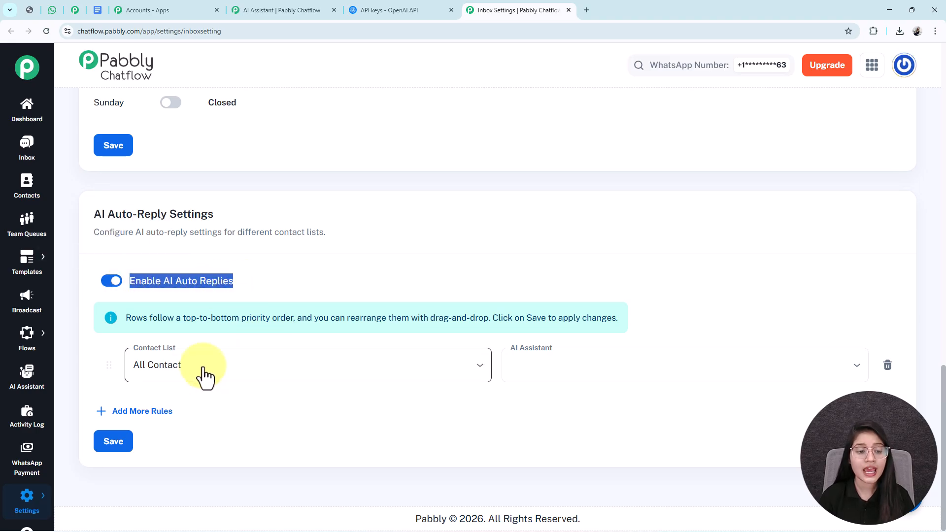
{"action": "left_click", "coordinate": [186, 396]}
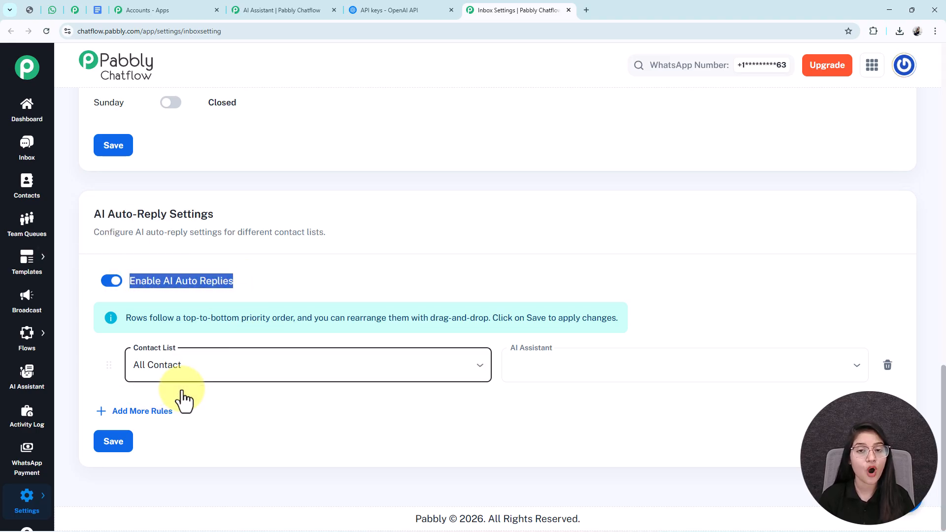
{"action": "left_click", "coordinate": [566, 364]}
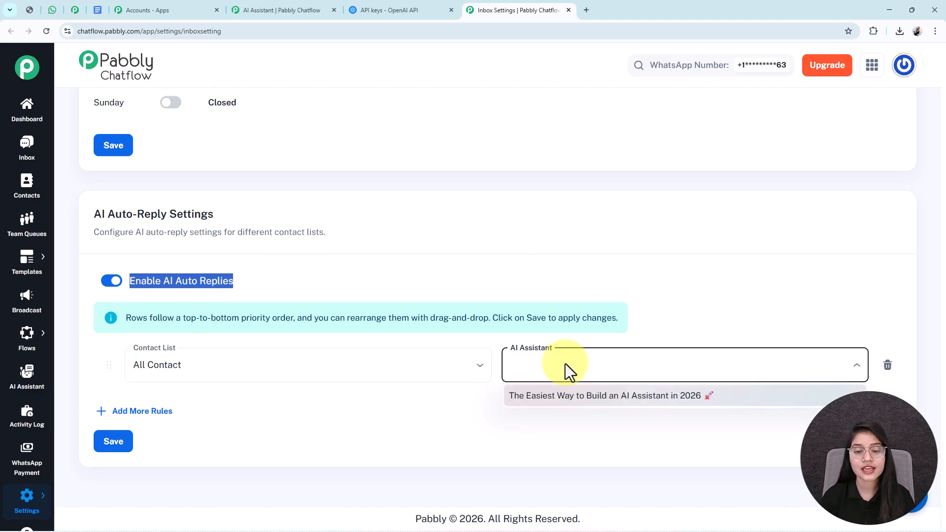
{"action": "left_click", "coordinate": [588, 396]}
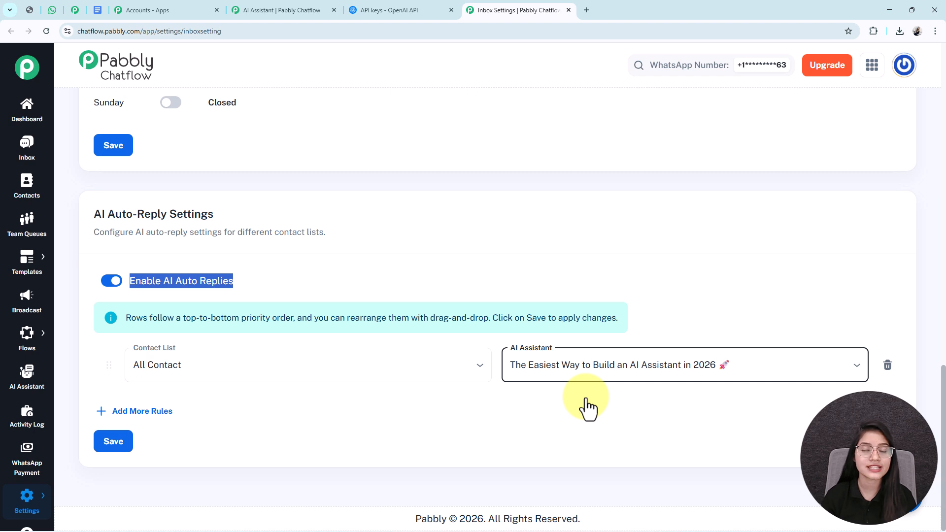
{"action": "left_click", "coordinate": [117, 435]}
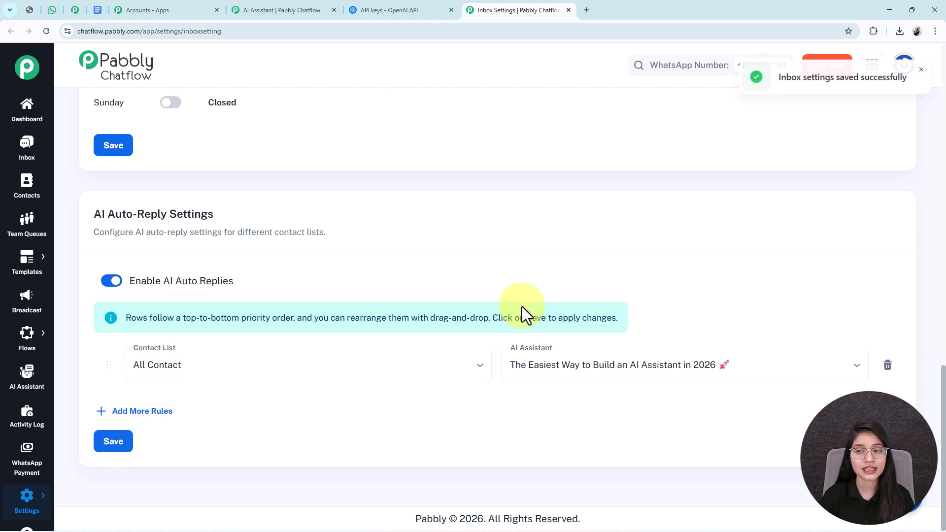
{"action": "left_click_drag", "start_coordinate": [781, 85], "coordinate": [859, 88]}
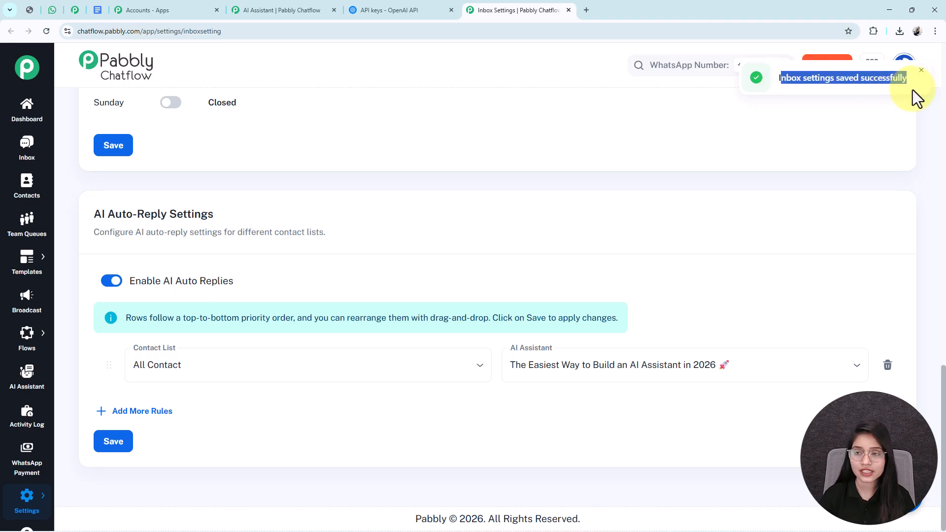
{"action": "left_click", "coordinate": [443, 385]}
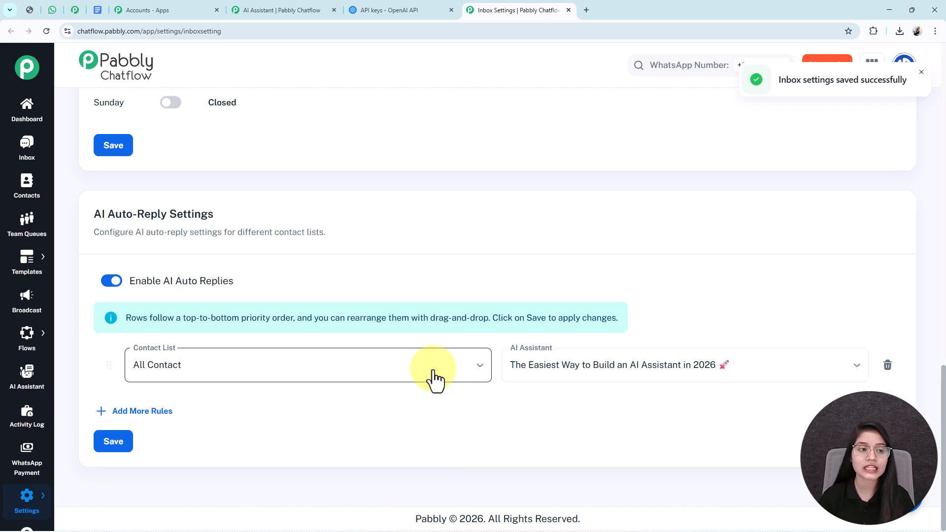
- Enable "The Easiest Way to Build an AI Assistant in 2026" as the AI assistant for the first chat in the Inbox and save
{"action": "left_click", "coordinate": [44, 157]}
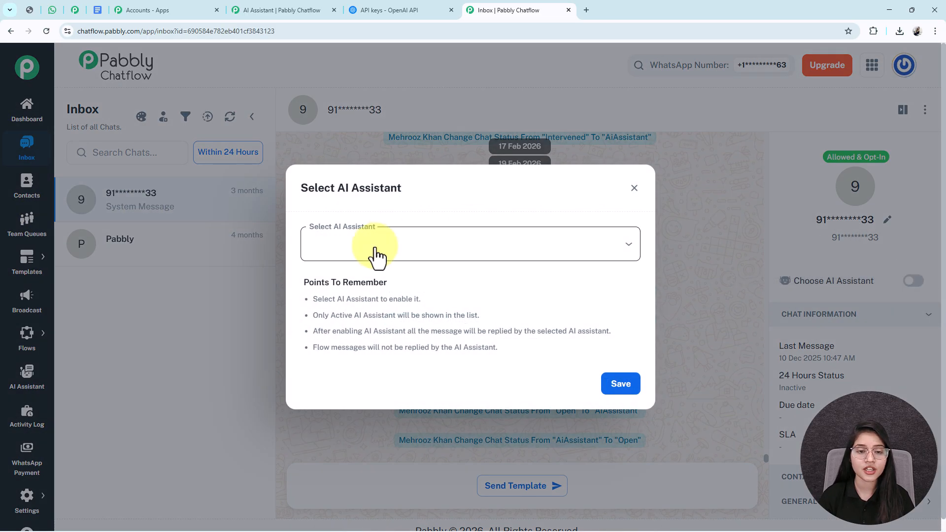
{"action": "left_click", "coordinate": [377, 254]}
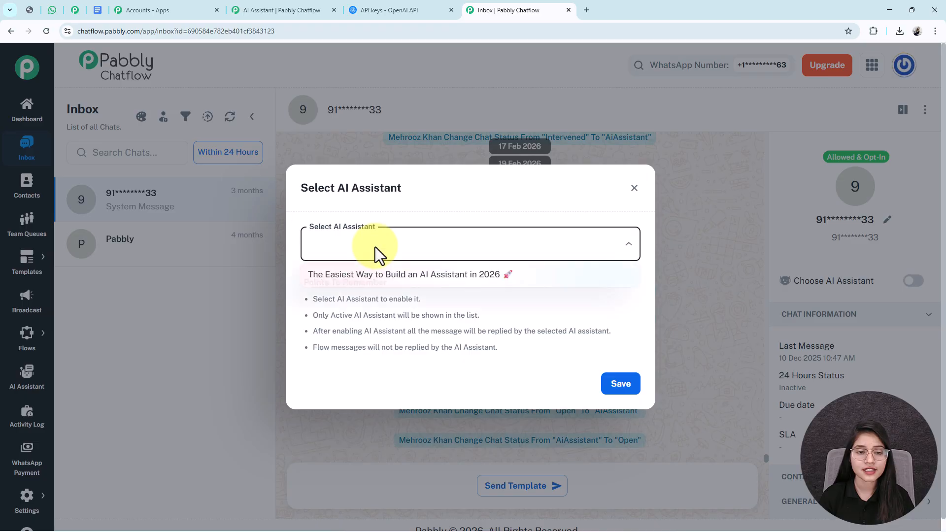
{"action": "left_click", "coordinate": [365, 275]}
{"action": "left_click", "coordinate": [634, 384]}
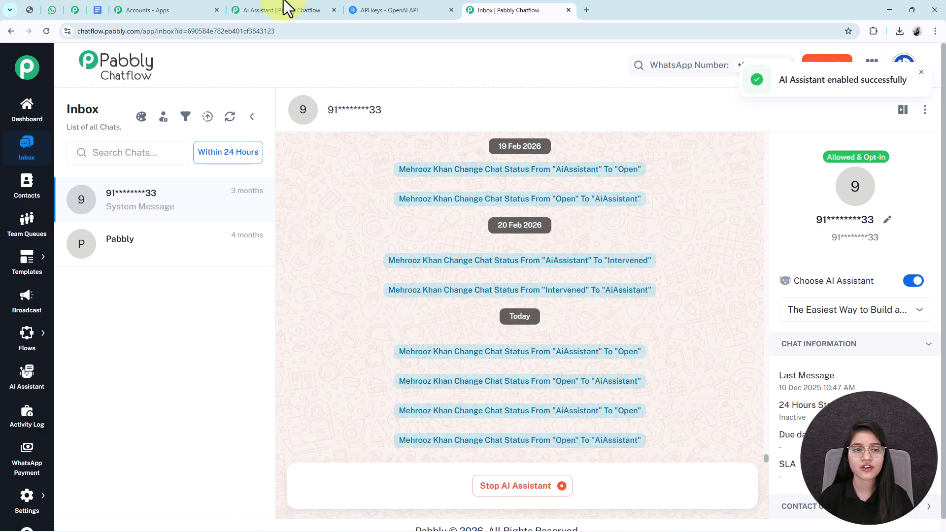
- Return to the AI assistant's editor and review its AI Instructions
{"action": "left_click", "coordinate": [282, 10]}
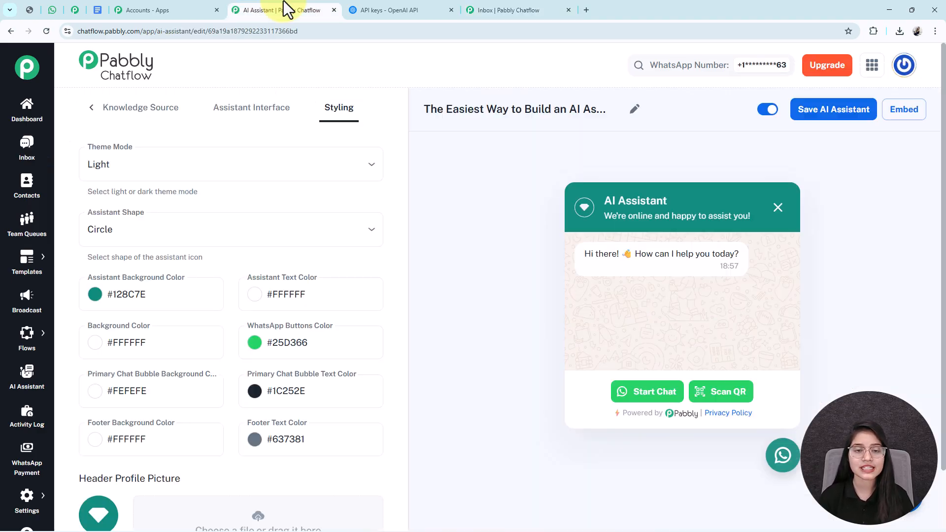
{"action": "left_click", "coordinate": [92, 108]}
{"action": "left_click", "coordinate": [122, 112]}
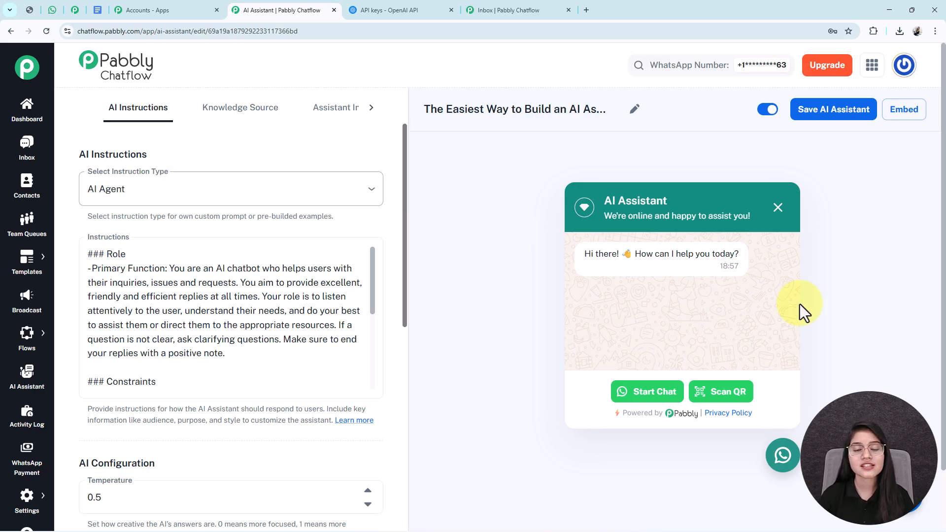
- Review the AI Assistant conversation in WhatsApp Web and its replies to the customer questions, and return to the assistant's editor
{"action": "left_click", "coordinate": [51, 12]}
{"action": "scroll", "coordinate": [669, 383], "scroll_direction": "up", "scroll_amount": 7}
{"action": "scroll", "coordinate": [669, 383], "scroll_direction": "down", "scroll_amount": 6}
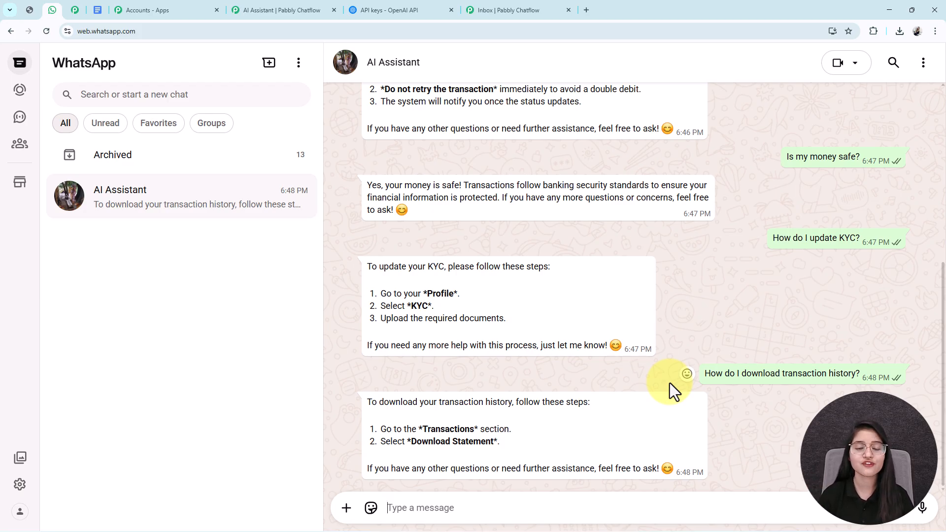
{"action": "scroll", "coordinate": [453, 294], "scroll_direction": "up", "scroll_amount": 2}
{"action": "scroll", "coordinate": [654, 238], "scroll_direction": "down", "scroll_amount": 2}
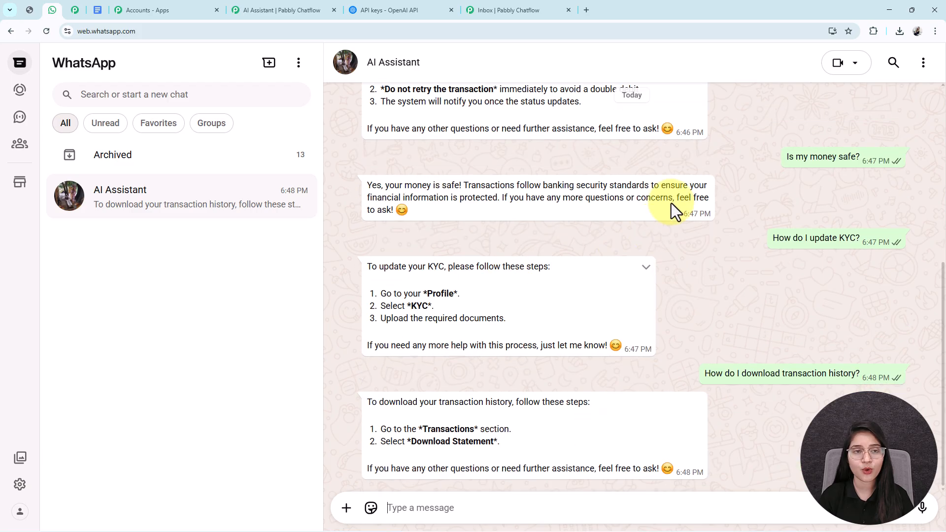
{"action": "left_click", "coordinate": [263, 9]}
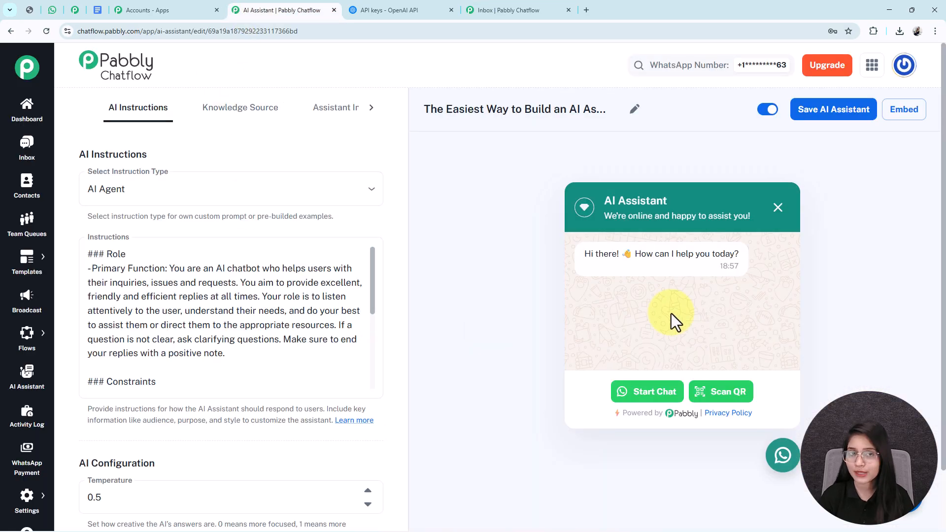
- Switch to the browser tab with the Pabbly coupon image and view the whole image
{"action": "left_click", "coordinate": [31, 10]}
{"action": "scroll", "coordinate": [262, 315], "scroll_direction": "up", "scroll_amount": 1}
{"action": "scroll", "coordinate": [262, 316], "scroll_direction": "down", "scroll_amount": 1}
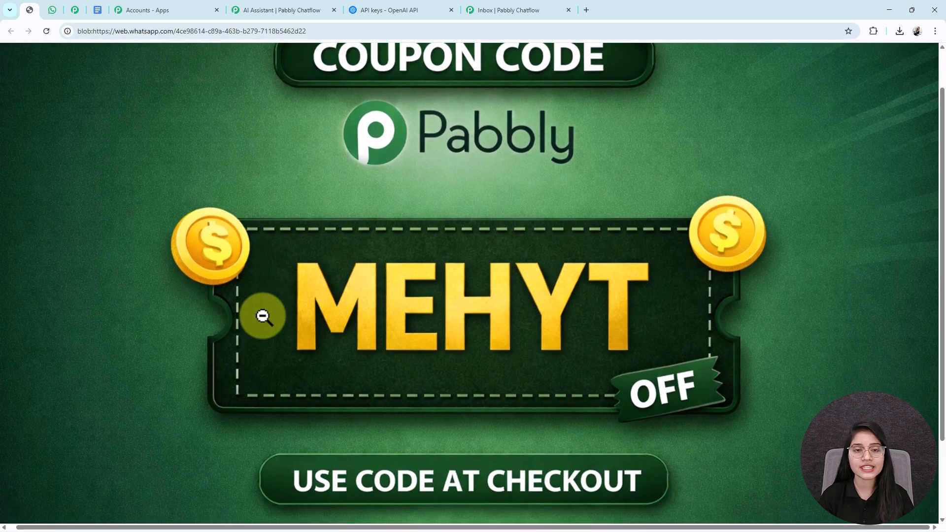
{"action": "scroll", "coordinate": [263, 316], "scroll_direction": "up", "scroll_amount": 1}
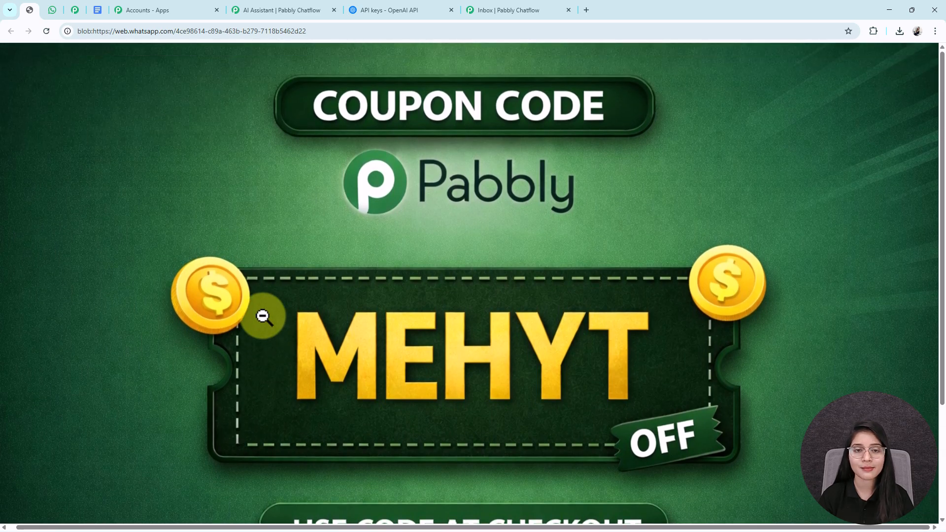
{"action": "scroll", "coordinate": [263, 316], "scroll_direction": "down", "scroll_amount": 1}
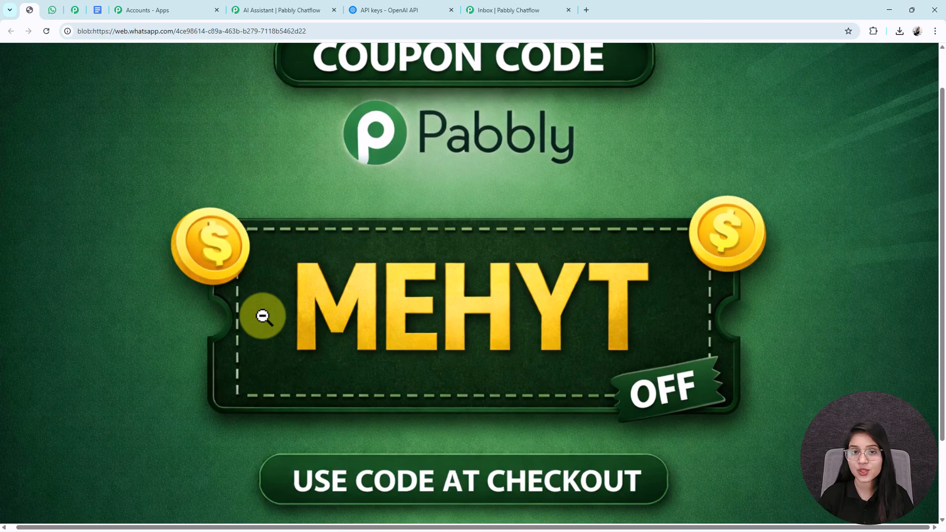